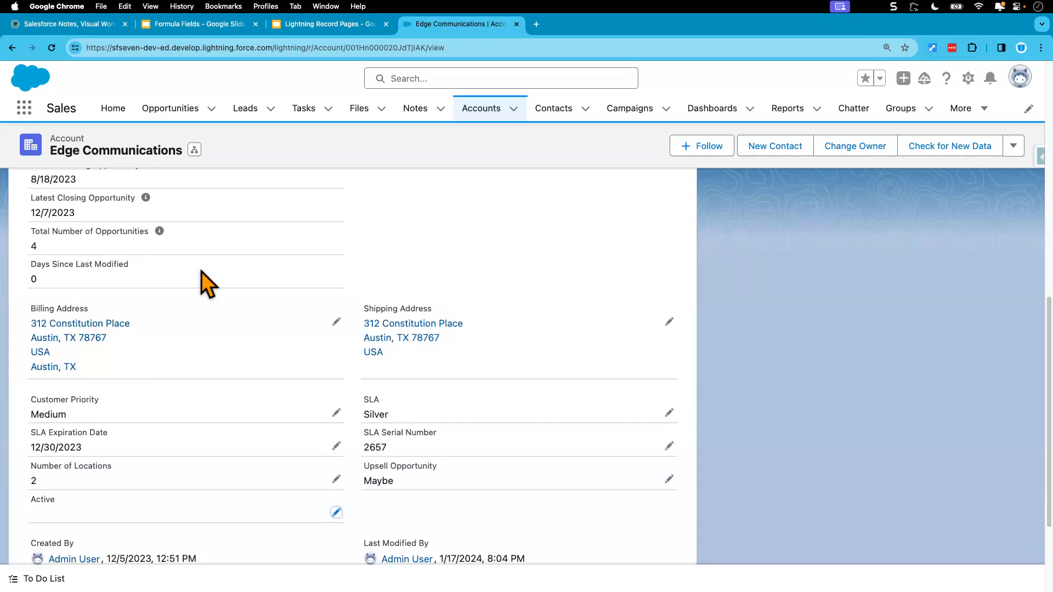
Open a recently viewed contact's Details and compare it with the IF & CASE formula use-case slide.
left_click(553, 109)
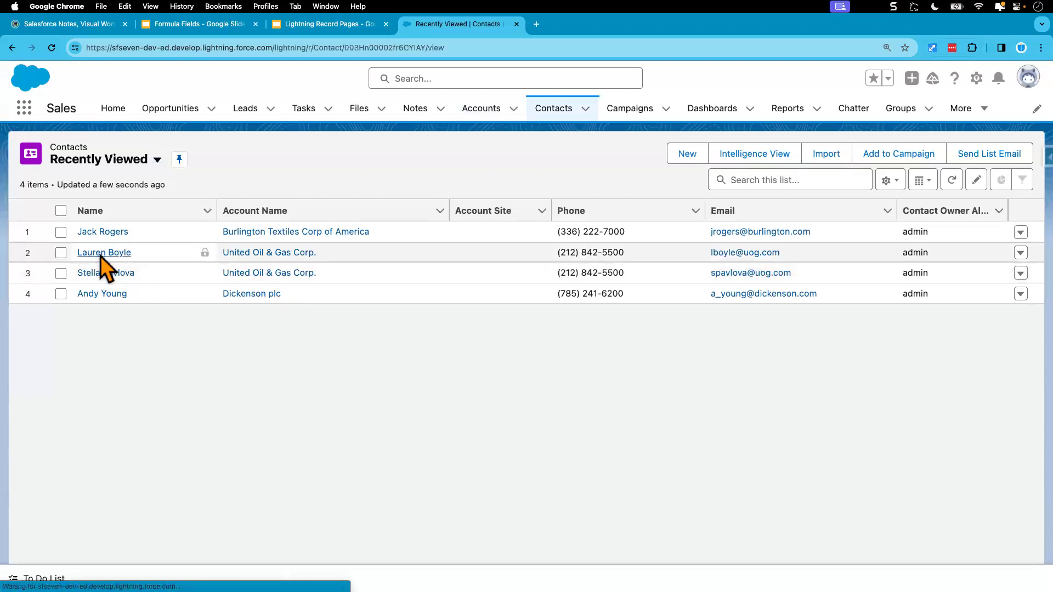
left_click(102, 254)
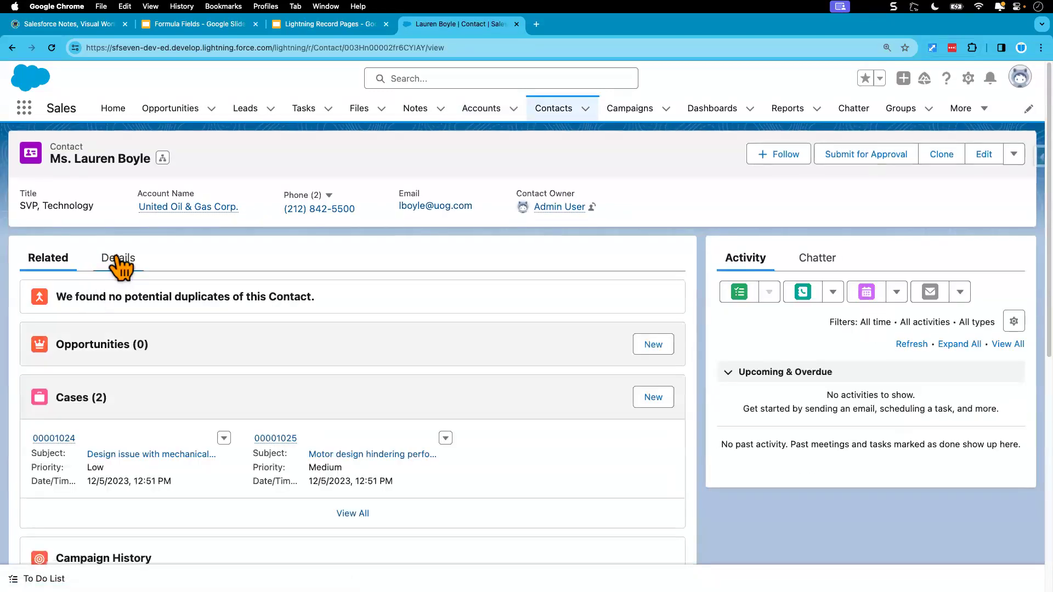
left_click(117, 260)
mouse_move(77, 384)
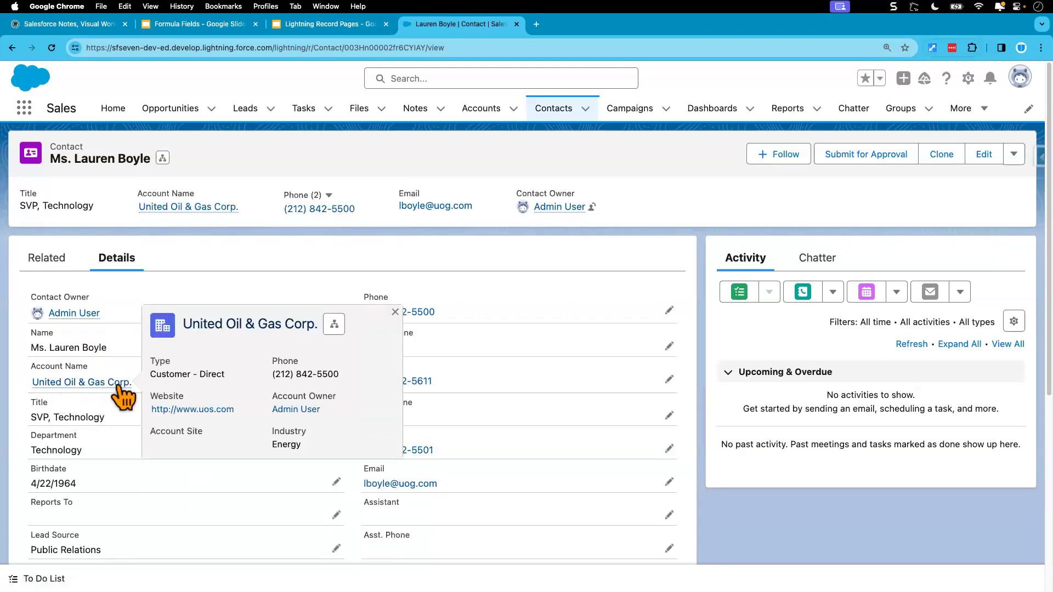
scroll(111, 418, "down", 5)
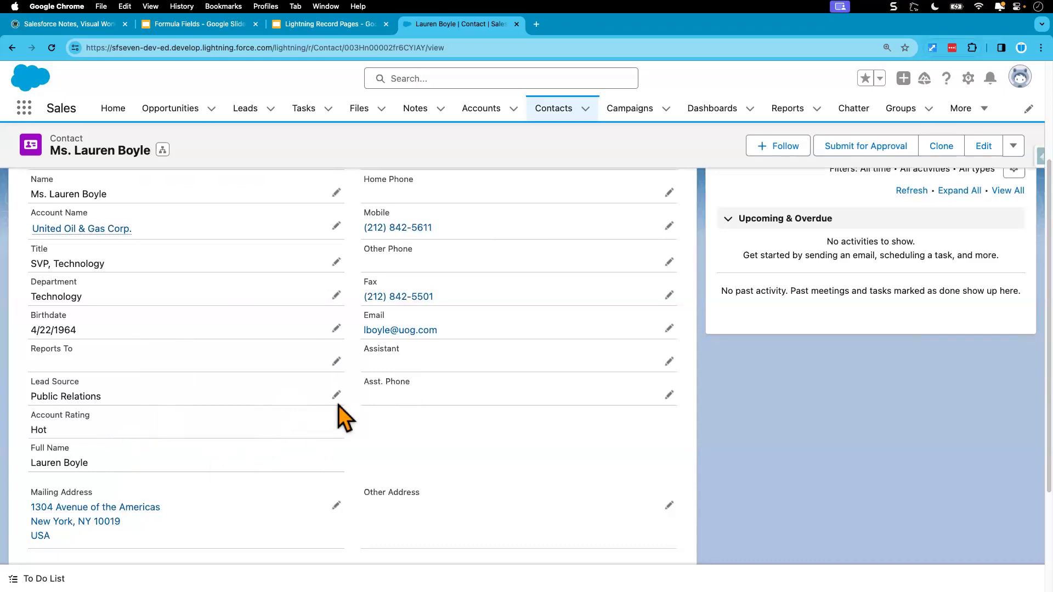
scroll(229, 445, "up", 5)
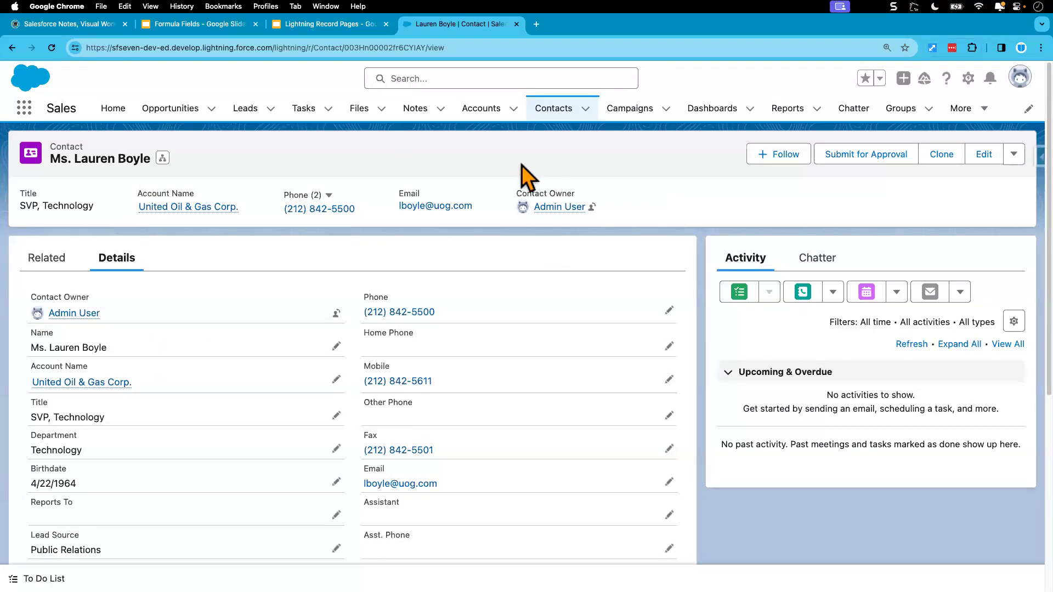
left_click(213, 27)
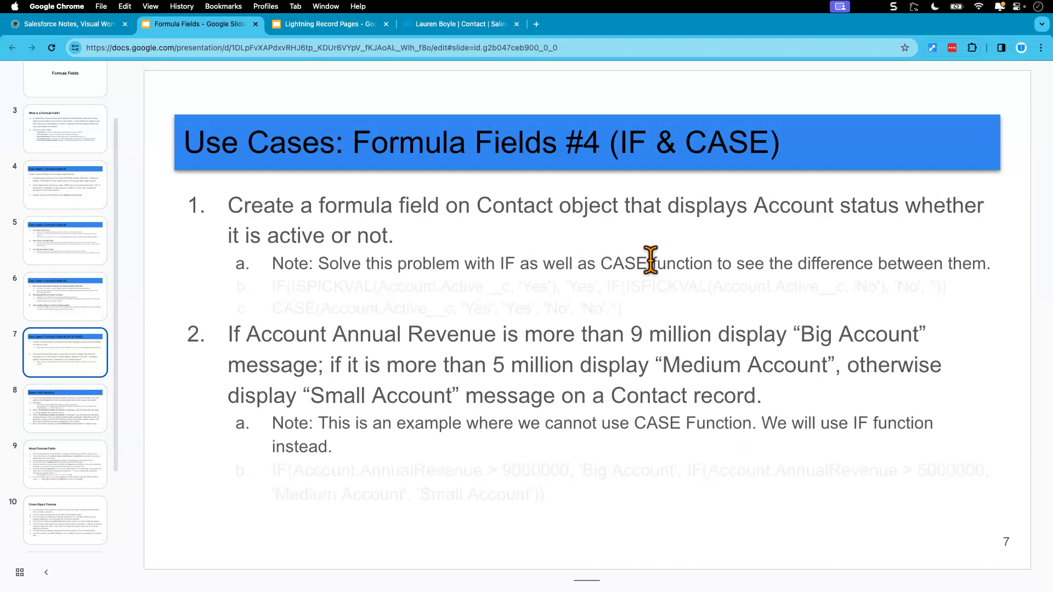
left_click(463, 25)
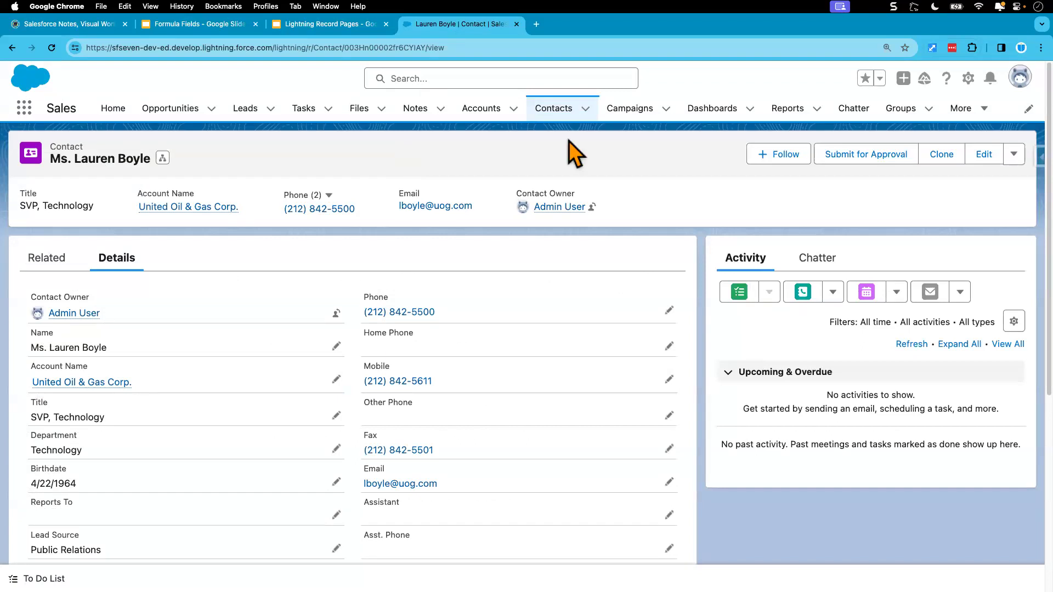
Open the Contact object's Fields & Relationships in Object Manager and start a new custom field.
left_click(968, 79)
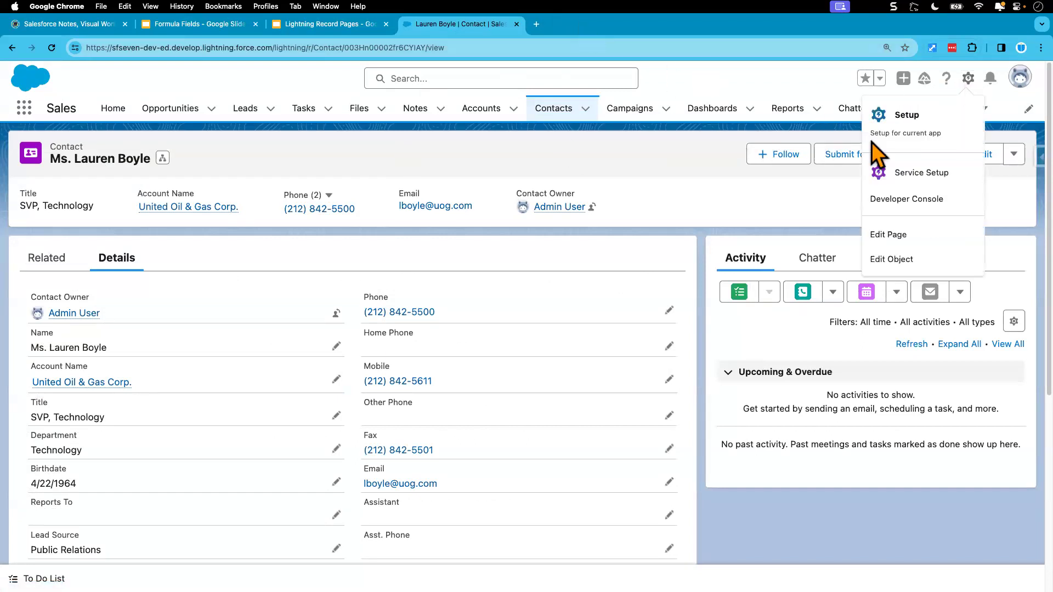
left_click(888, 260)
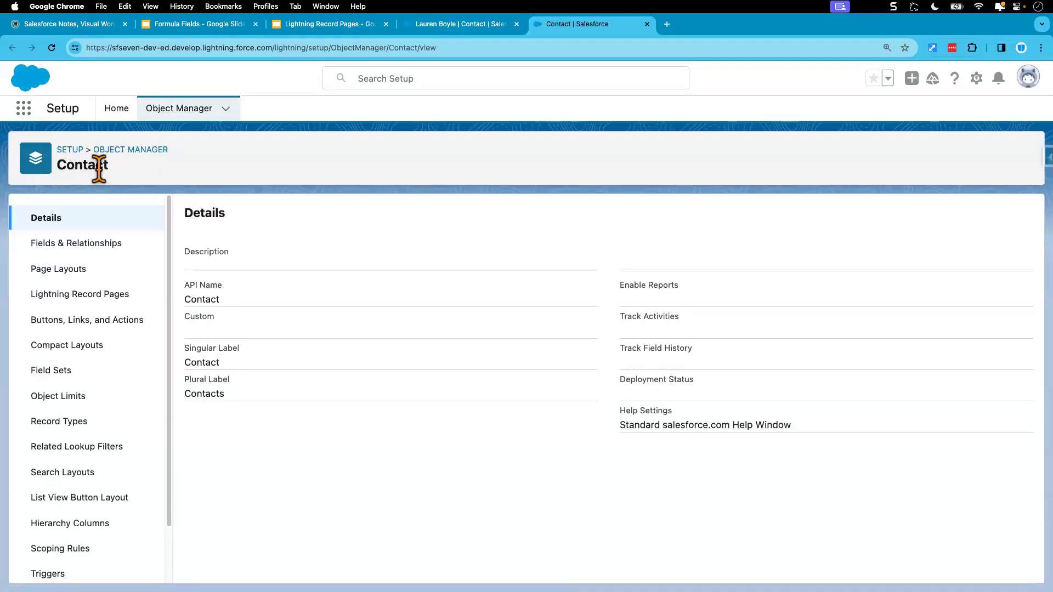
left_click(85, 248)
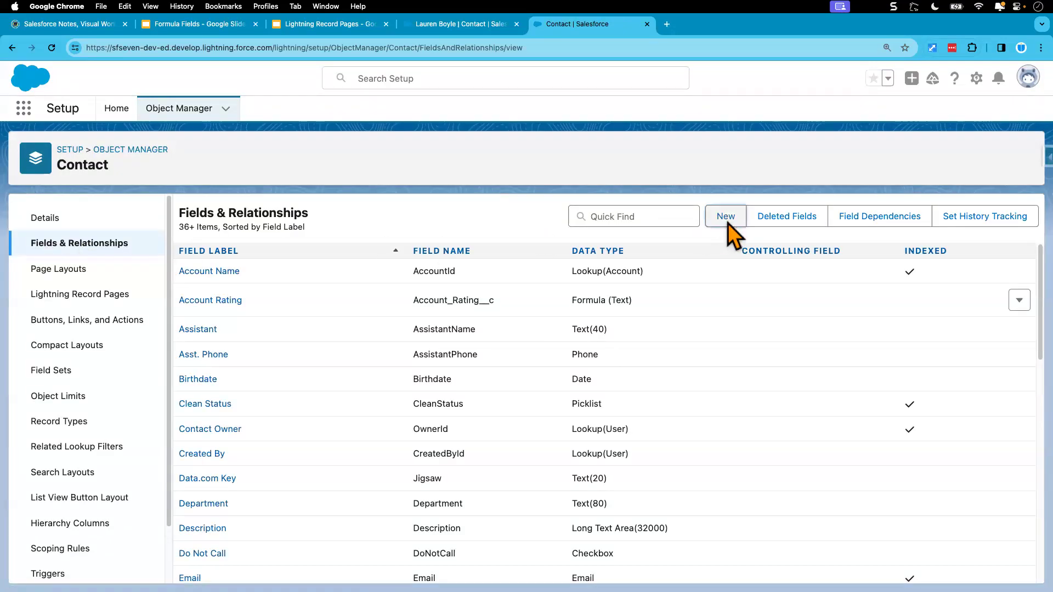
left_click(726, 217)
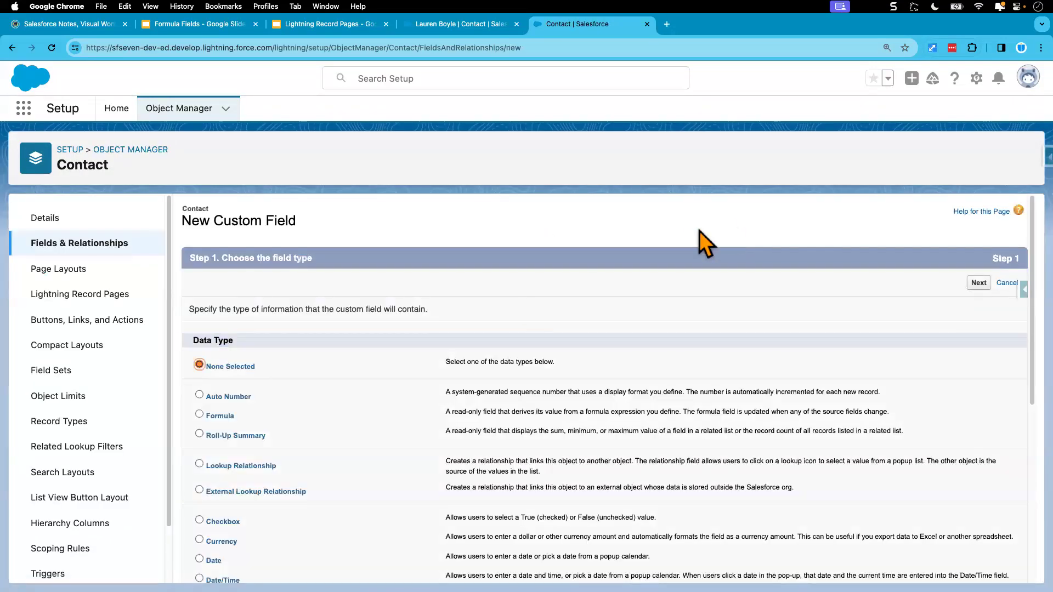
Choose Formula as the data type and label the field Account Status.
left_click(215, 418)
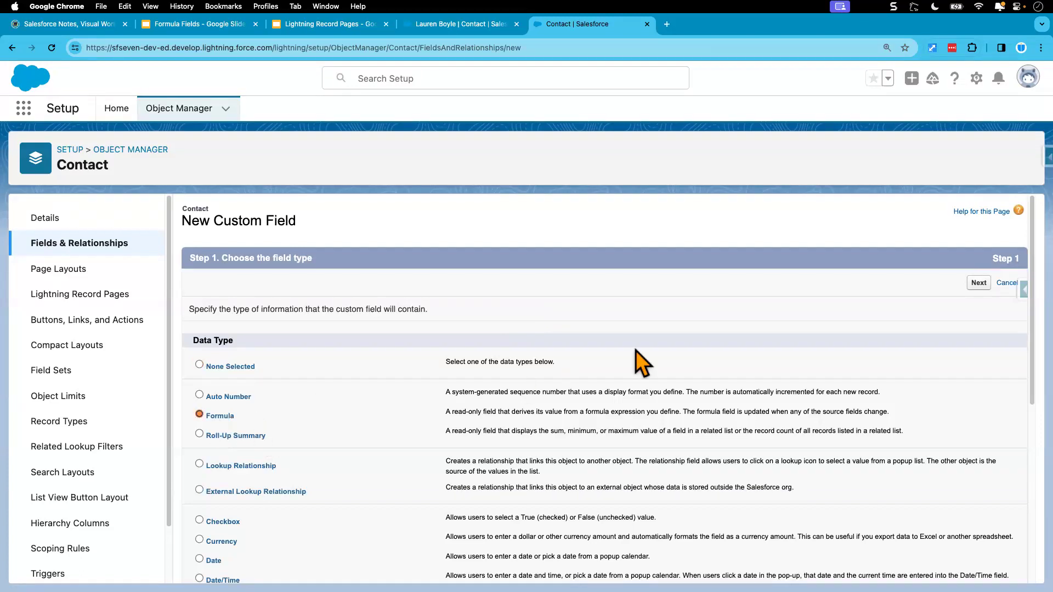
left_click(979, 284)
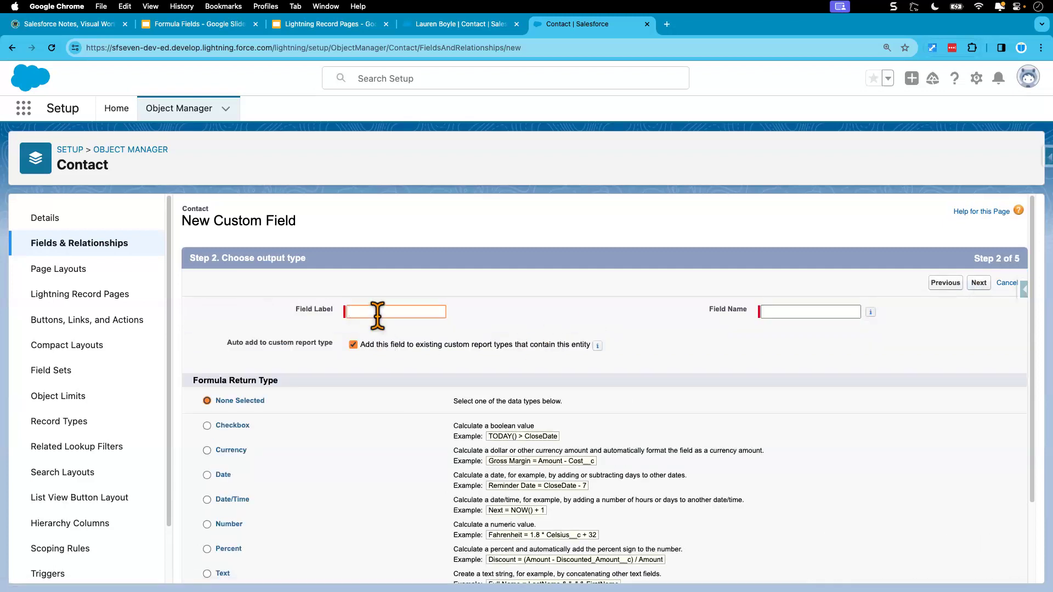
type("Account Status")
left_click(524, 307)
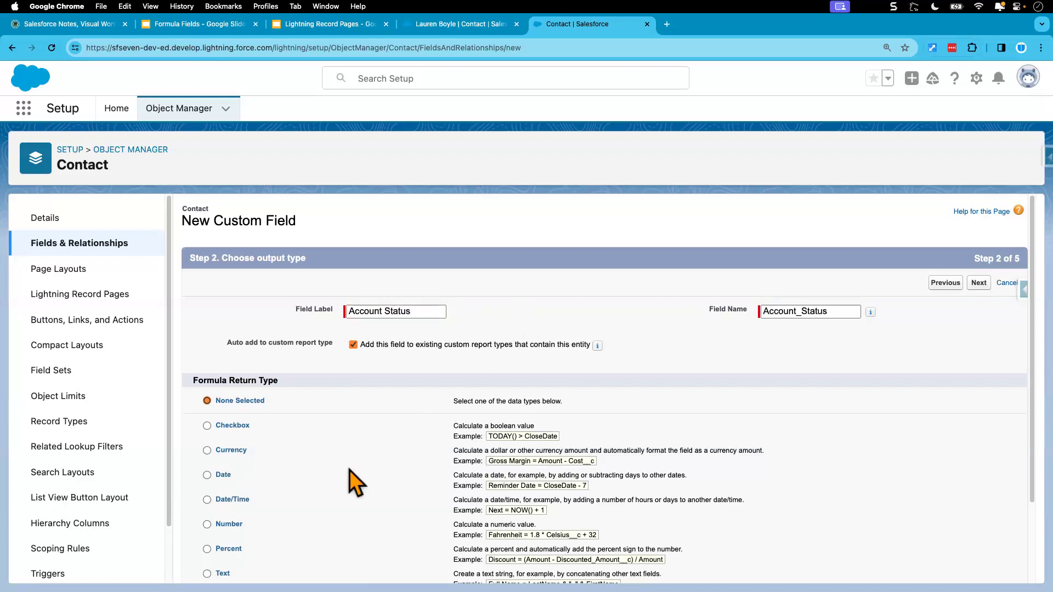
Set the formula return type to Text and continue to the formula step.
scroll(350, 469, "down", 1)
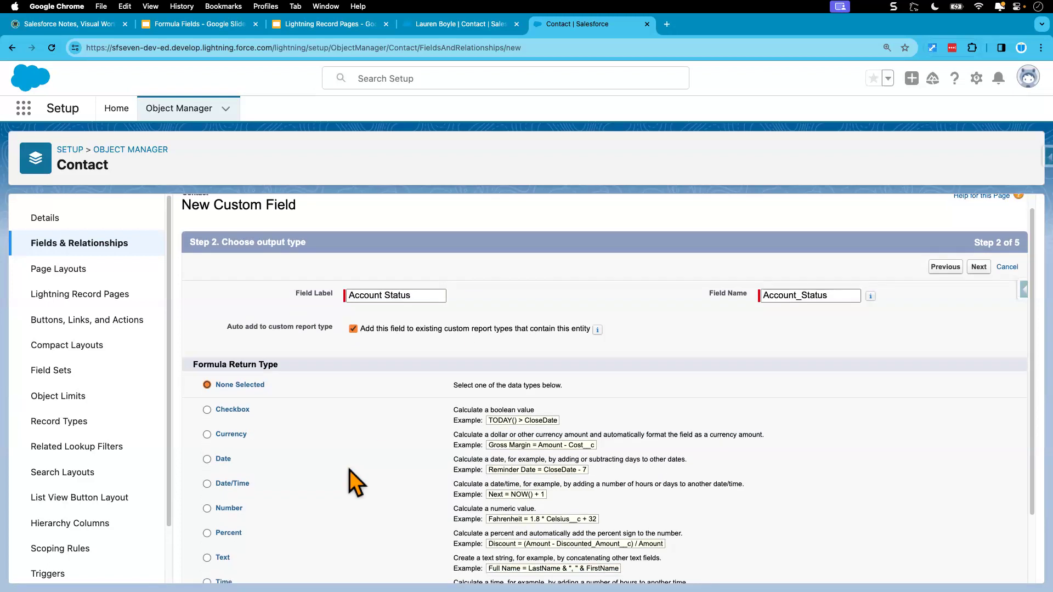
scroll(350, 469, "down", 1)
scroll(350, 469, "down", 2)
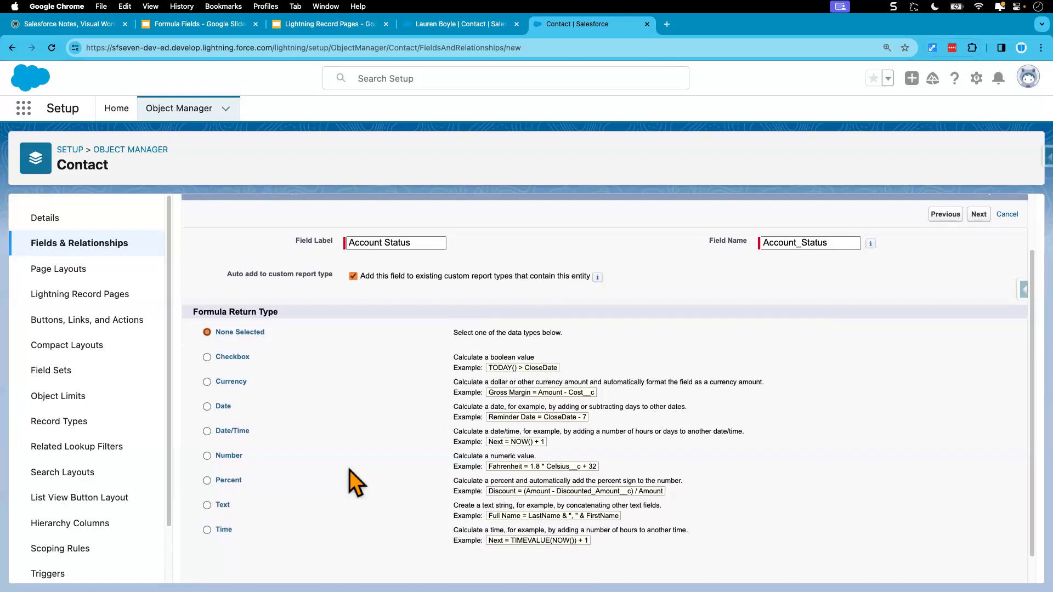
scroll(350, 469, "down", 1)
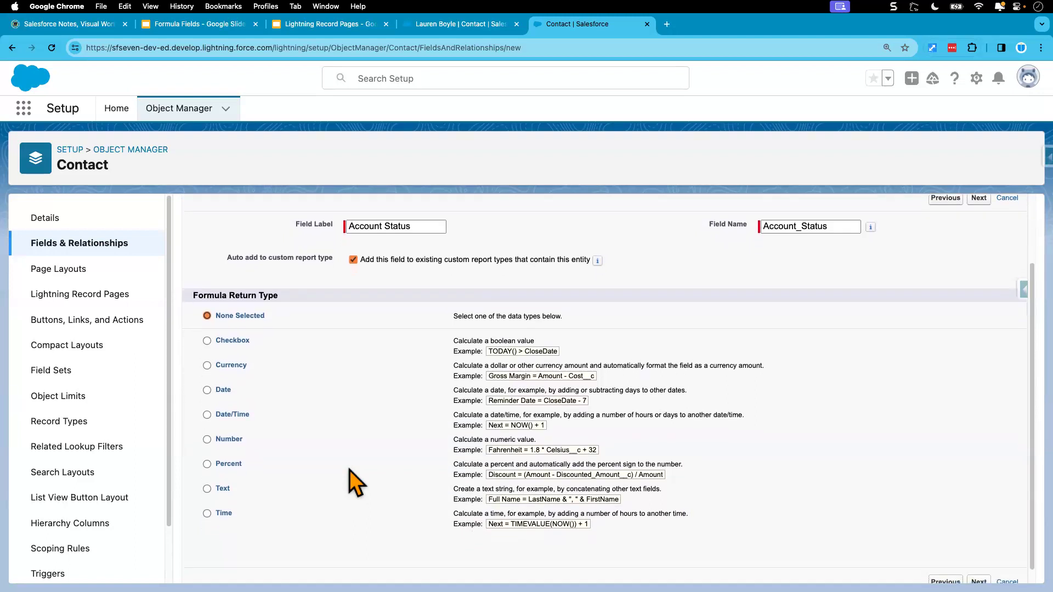
left_click(220, 491)
scroll(812, 494, "down", 1)
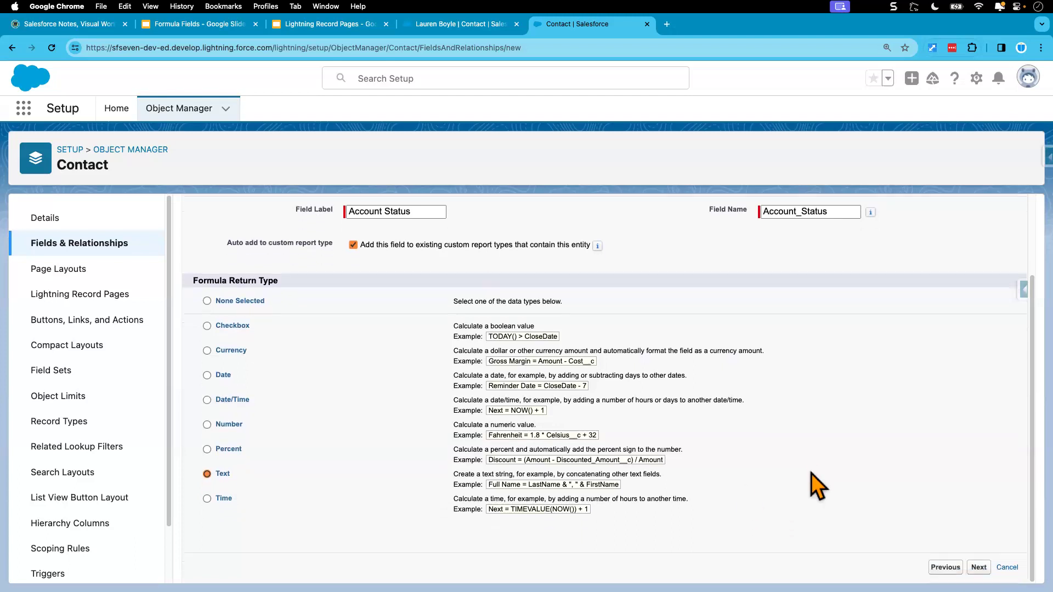
left_click(978, 567)
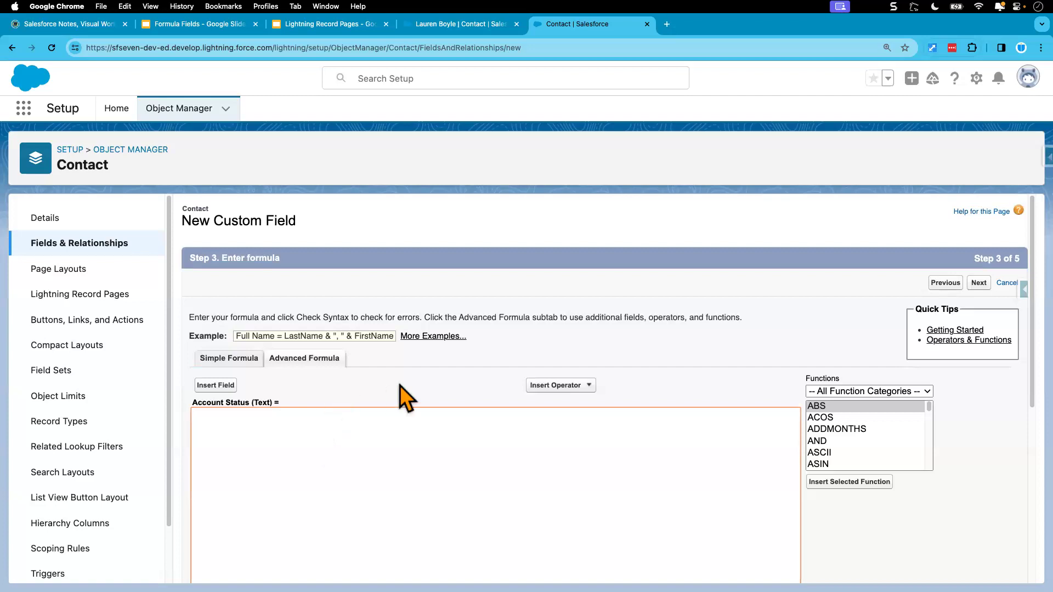
Enter the comment /* Option-1 use IF function */ in the advanced formula editor followed by blank lines.
scroll(400, 392, "down", 2)
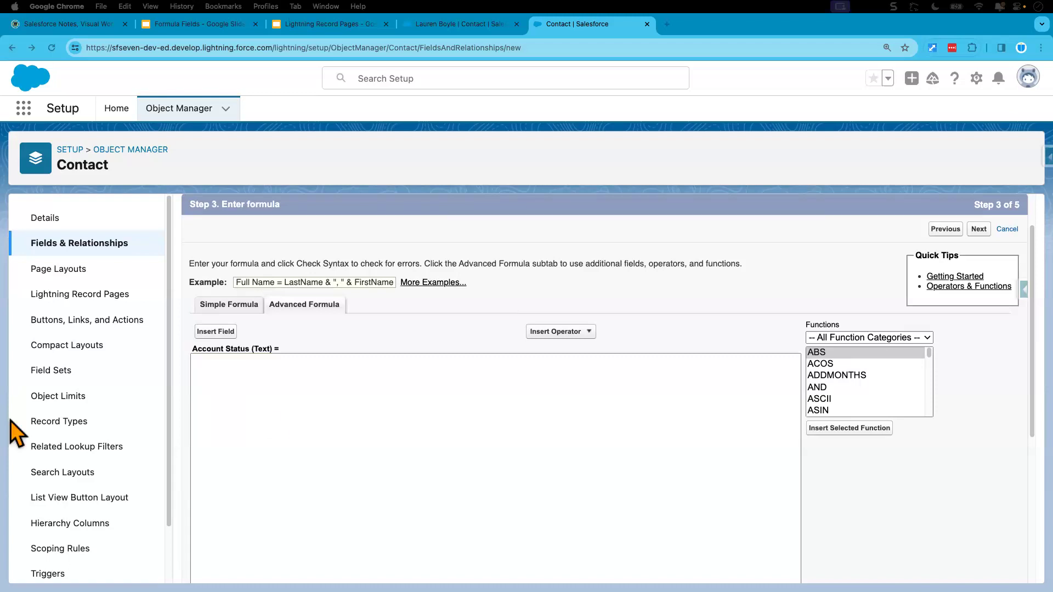
left_click(271, 373)
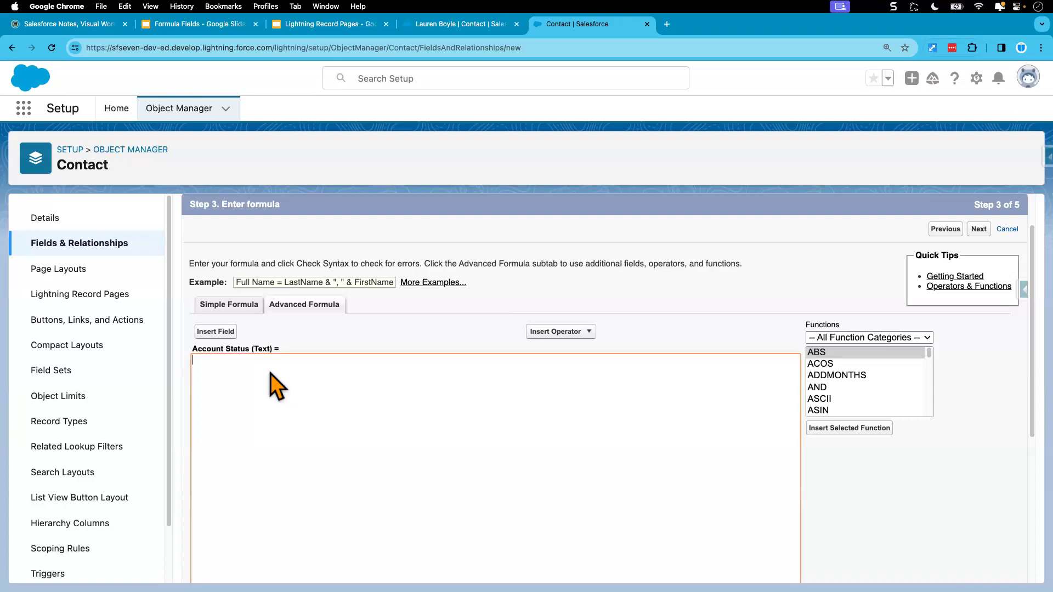
type("/* Option")
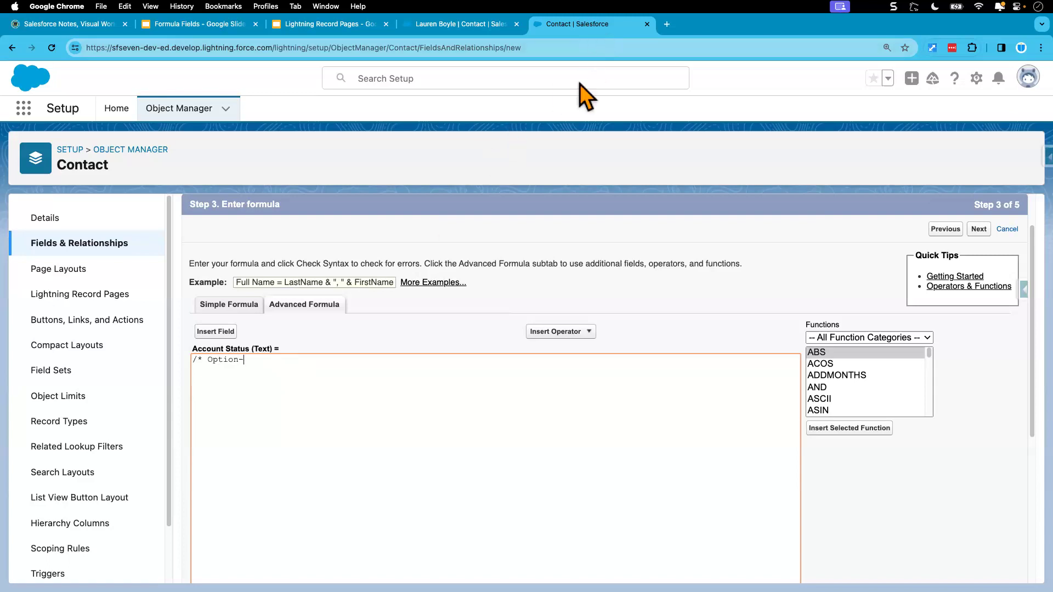
type("-1 use IF ")
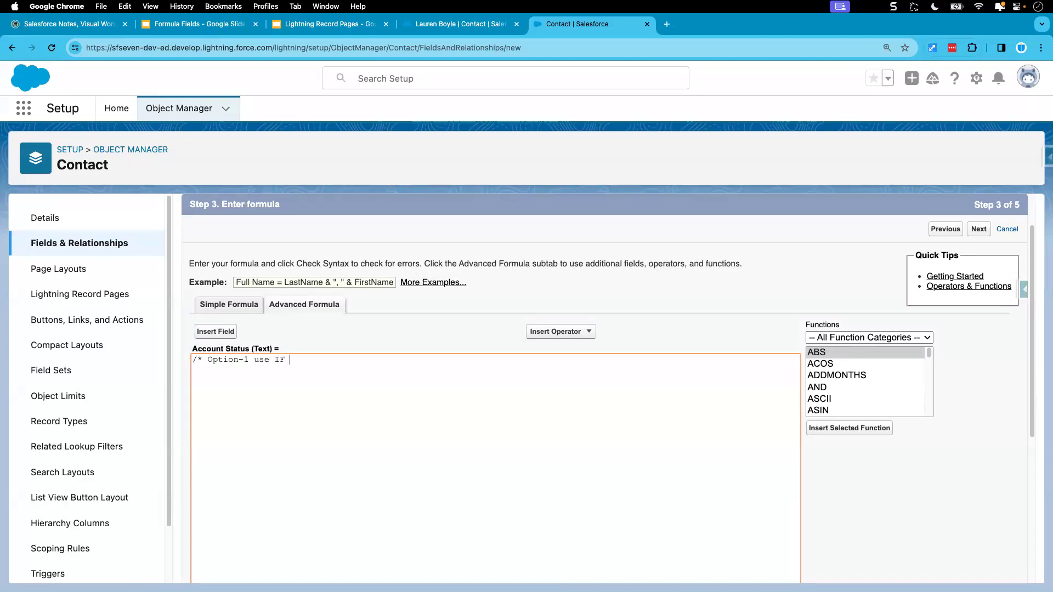
type("function */")
key("Return")
key("Return")
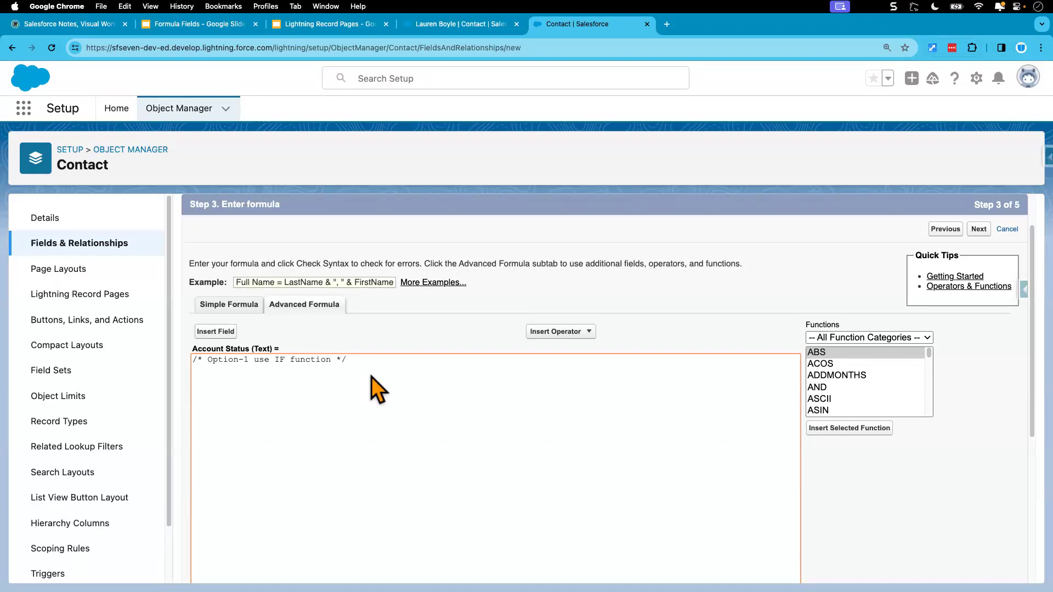
Insert the IF function syntax and move it inside the comment block as a reference.
scroll(376, 388, "down", 2)
key("super+equal")
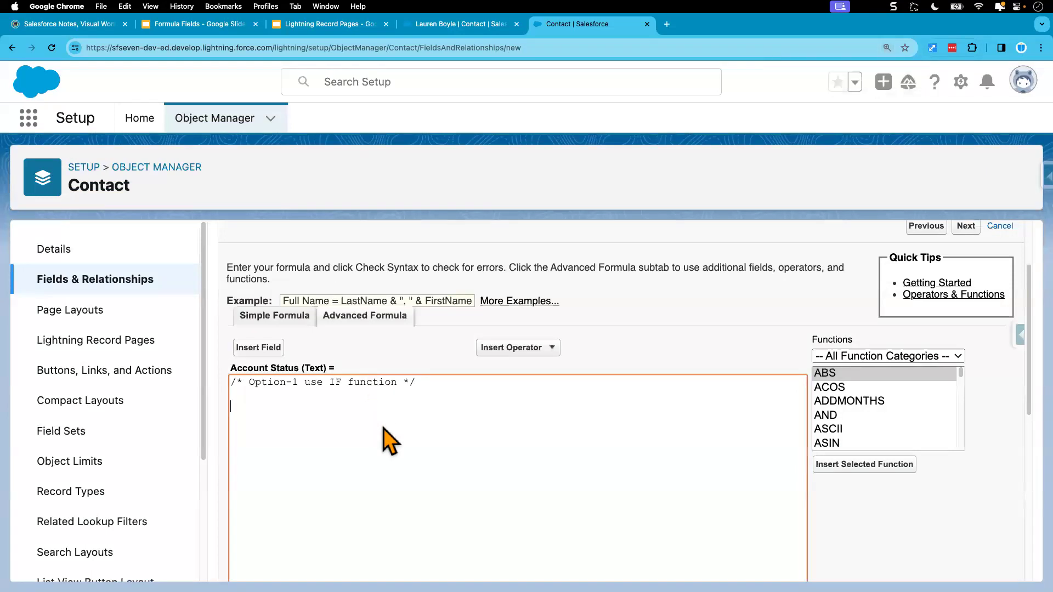
key("super+minus")
left_click(820, 346)
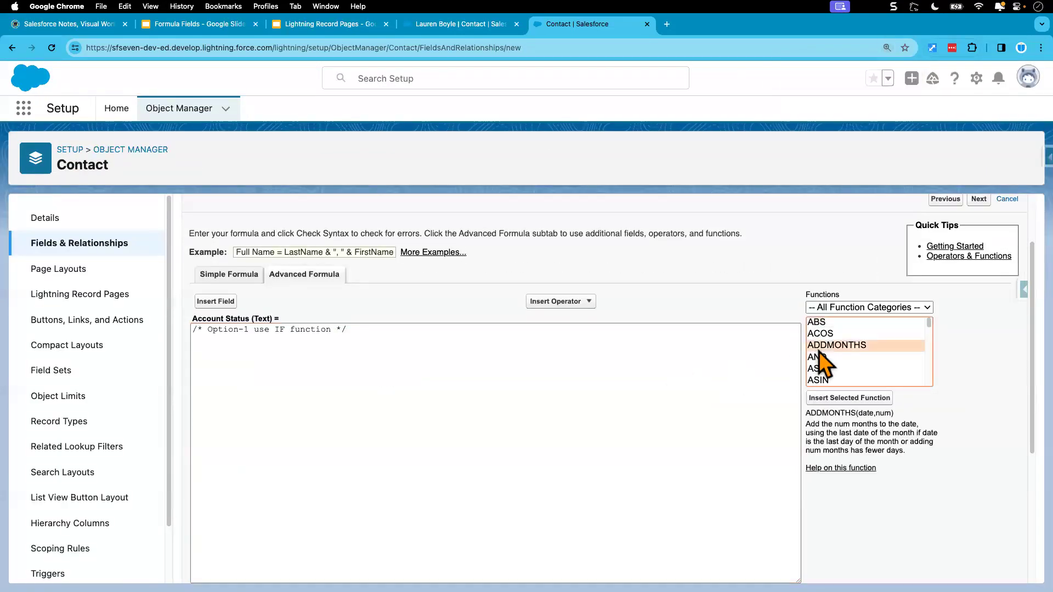
key("i")
left_click(844, 399)
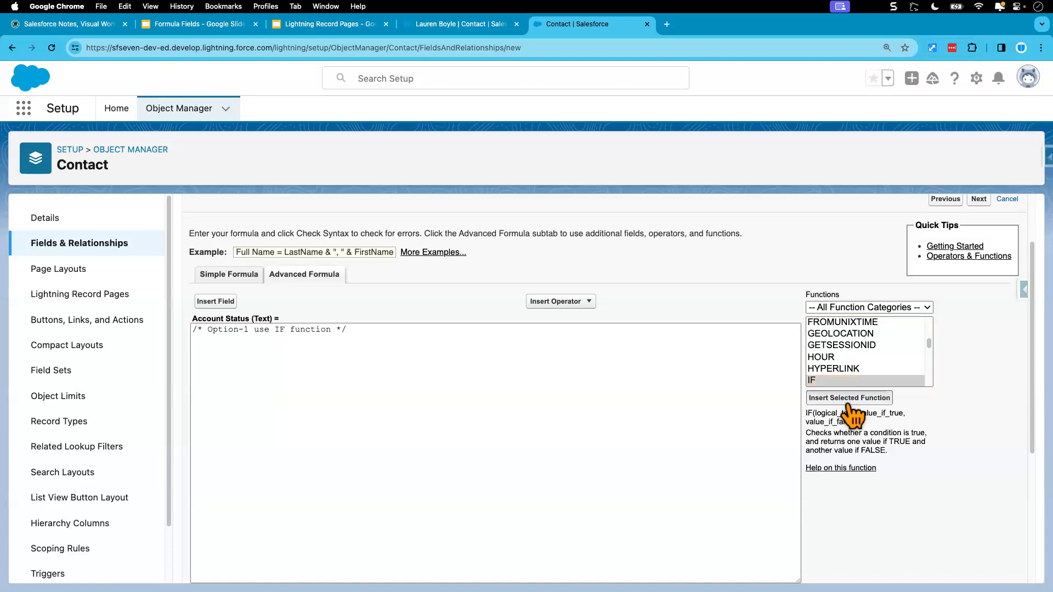
left_click_drag(455, 354, 195, 351)
key("super+c")
key("BackSpace")
left_click(332, 329)
key("Return")
key("Return")
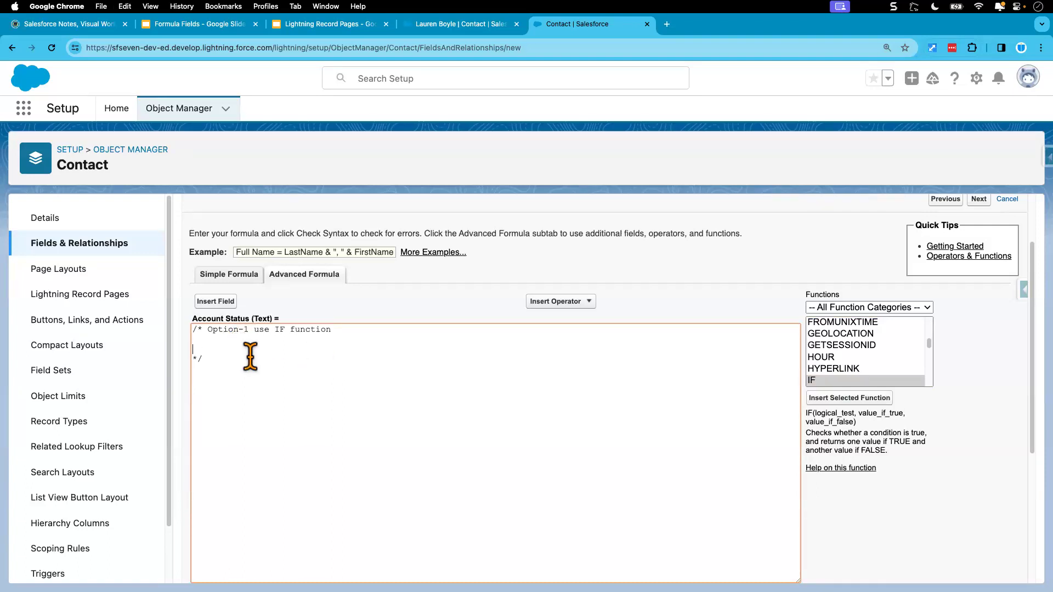
key("super+v")
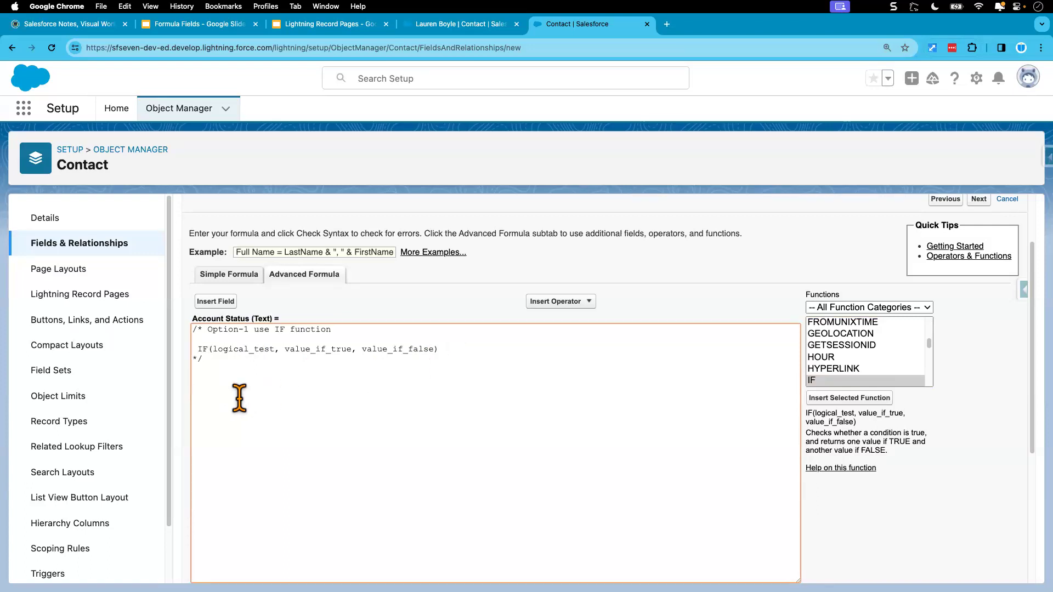
Insert the IF function again on its own line below the comment.
left_click(850, 398)
left_click_drag(196, 379, 496, 379)
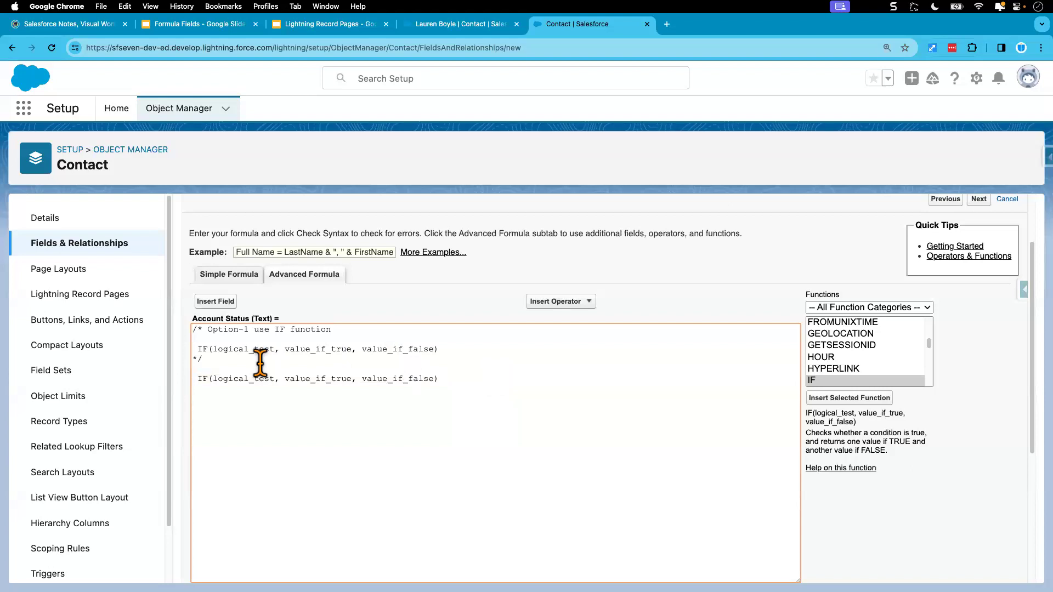
left_click_drag(204, 358, 193, 330)
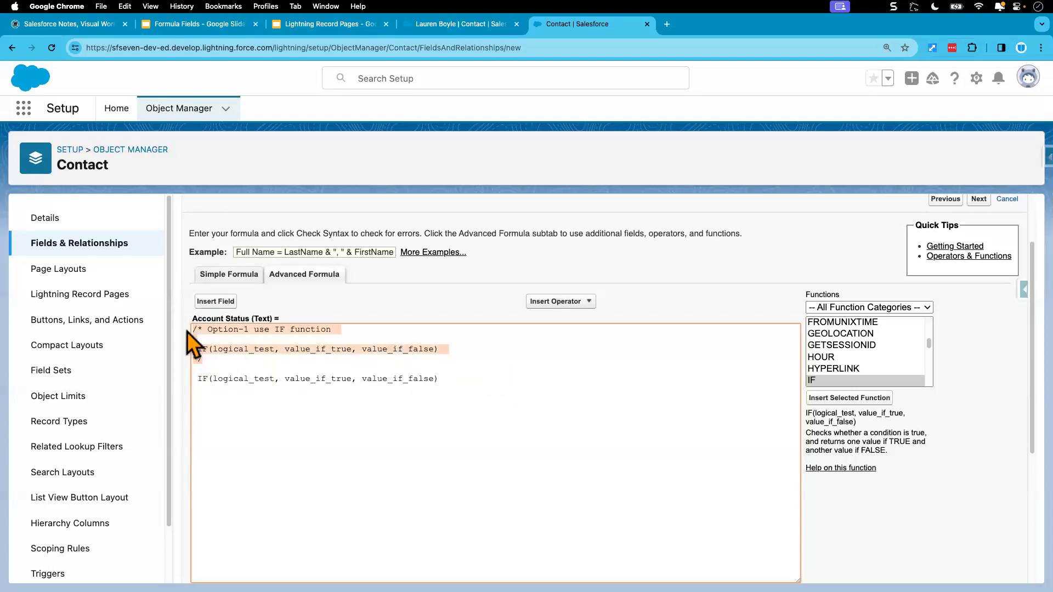
left_click(198, 378)
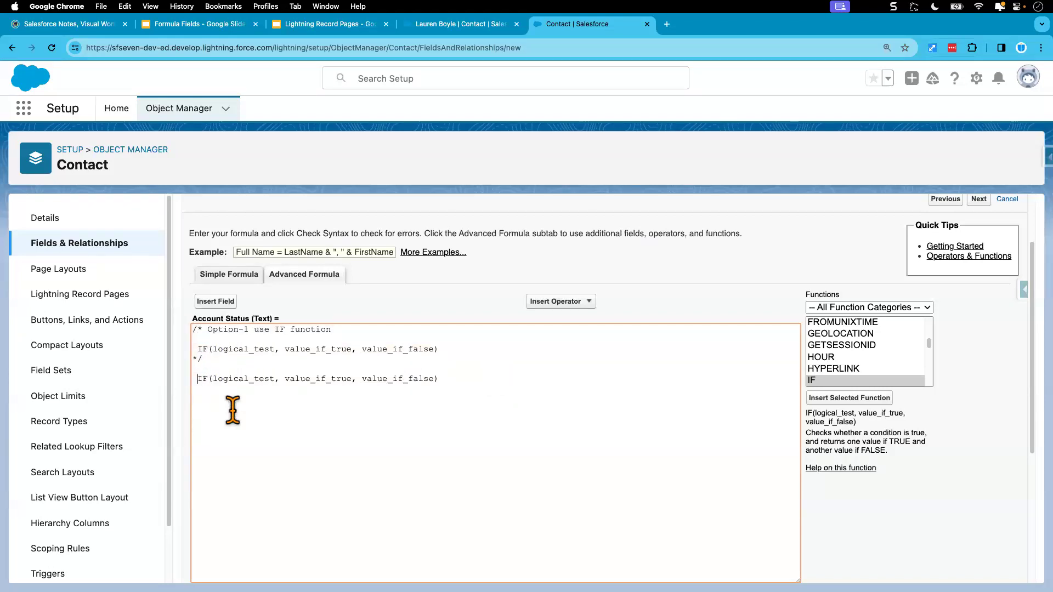
key("BackSpace")
key("Return")
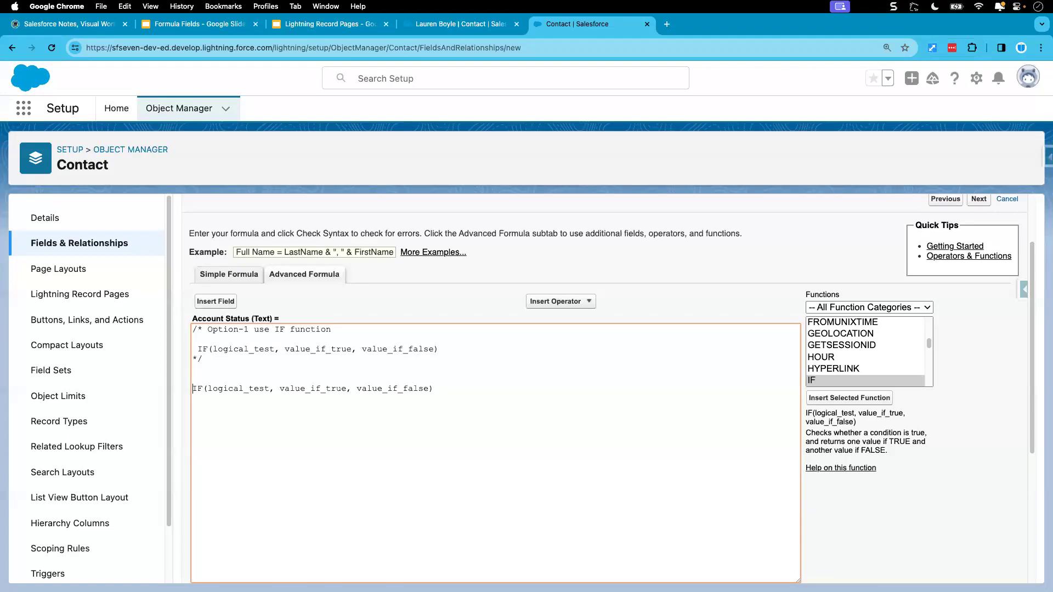
Replace the IF function's logical_test placeholder with the Account's Active field (Account.Active__c) through the field picker.
double_click(238, 388)
double_click(238, 389)
left_click(218, 303)
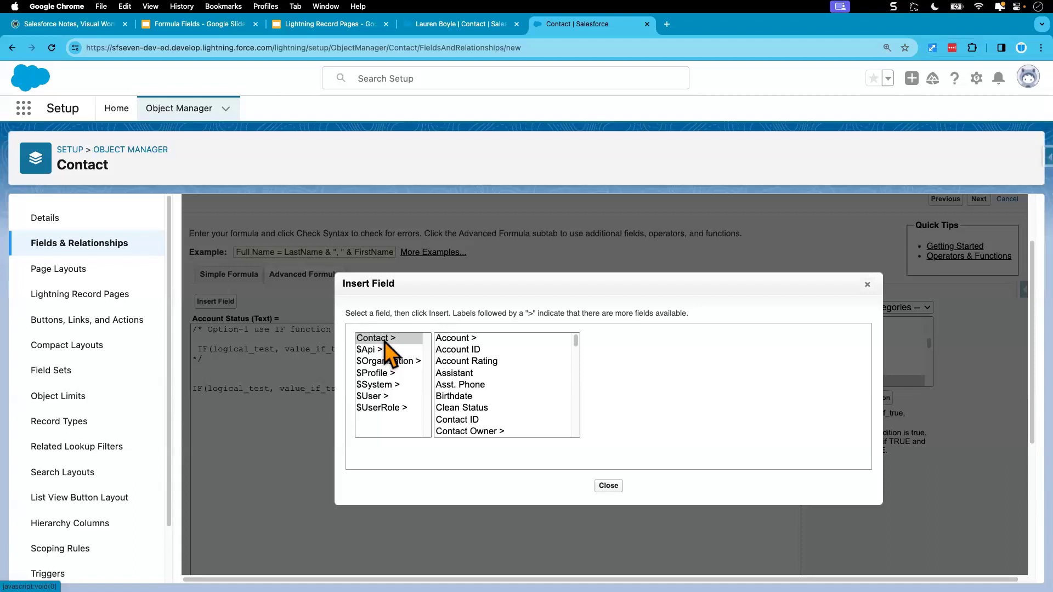
left_click(462, 338)
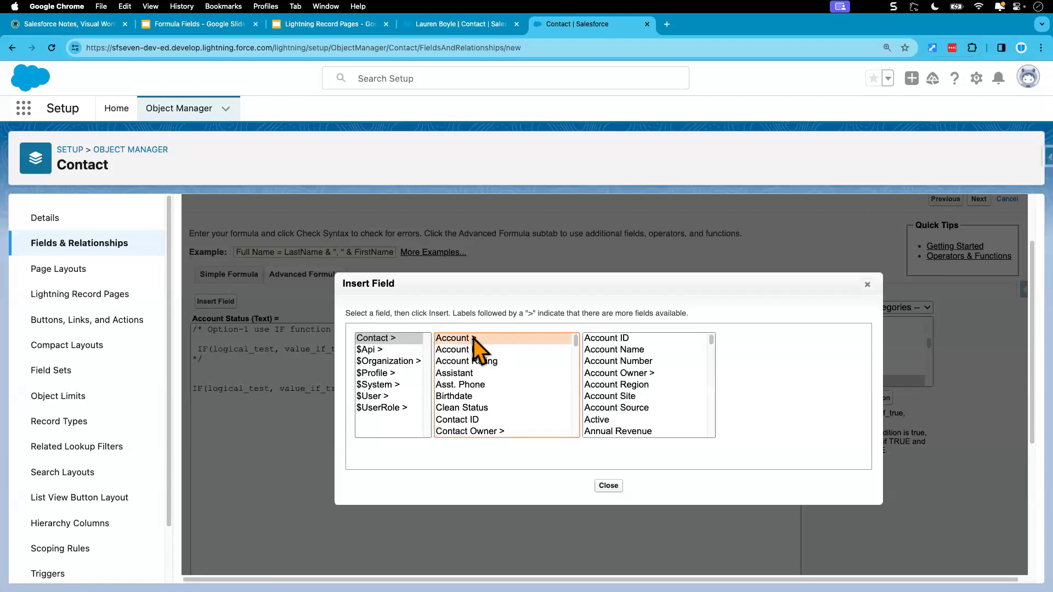
left_click(613, 339)
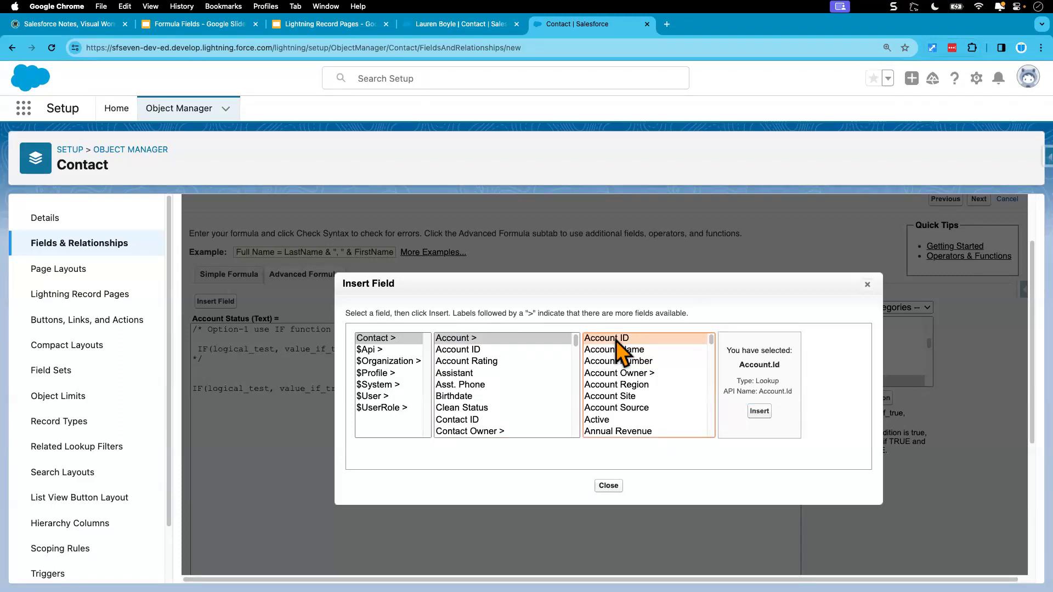
left_click(603, 420)
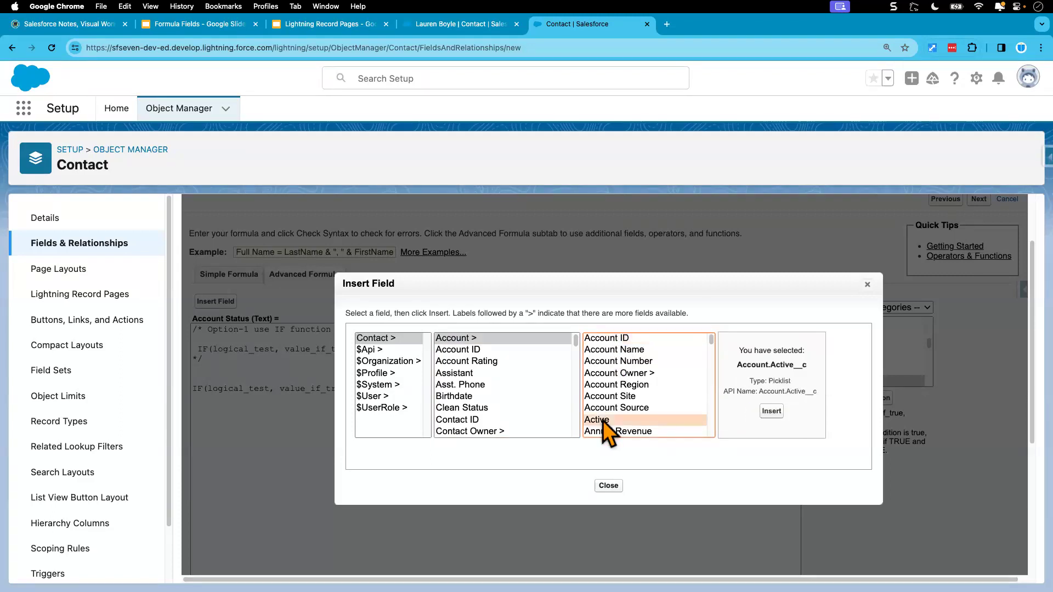
double_click(778, 380)
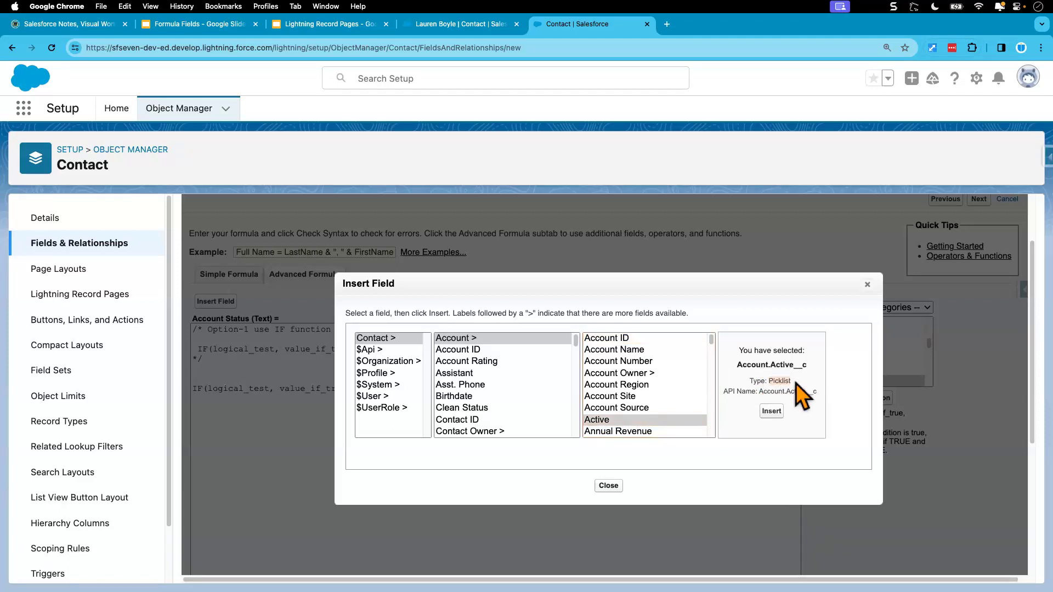
left_click(772, 412)
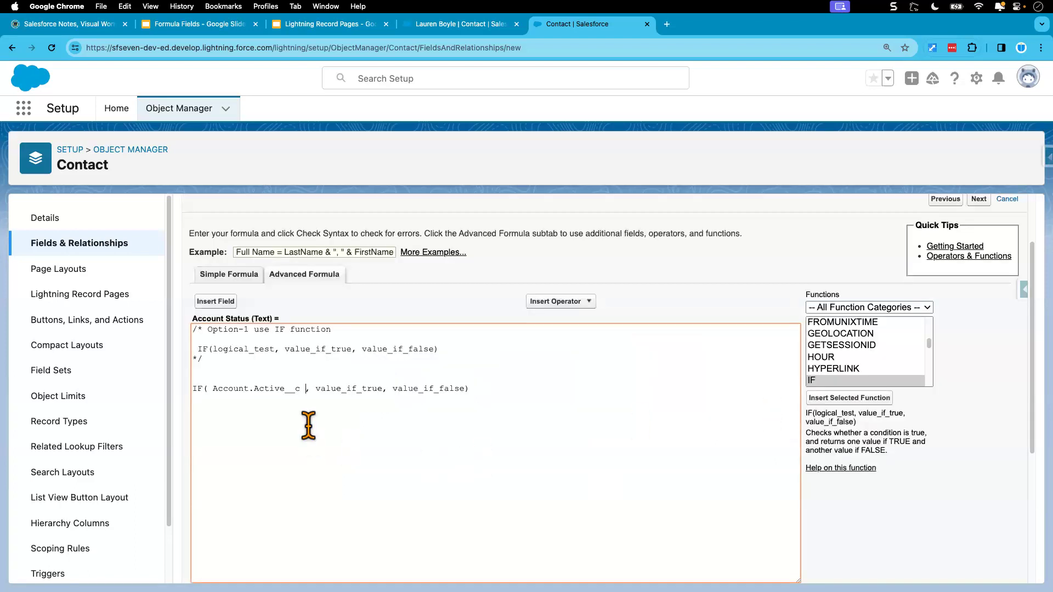
Examine each argument of the IF formula on its own line.
left_click_drag(301, 388, 210, 390)
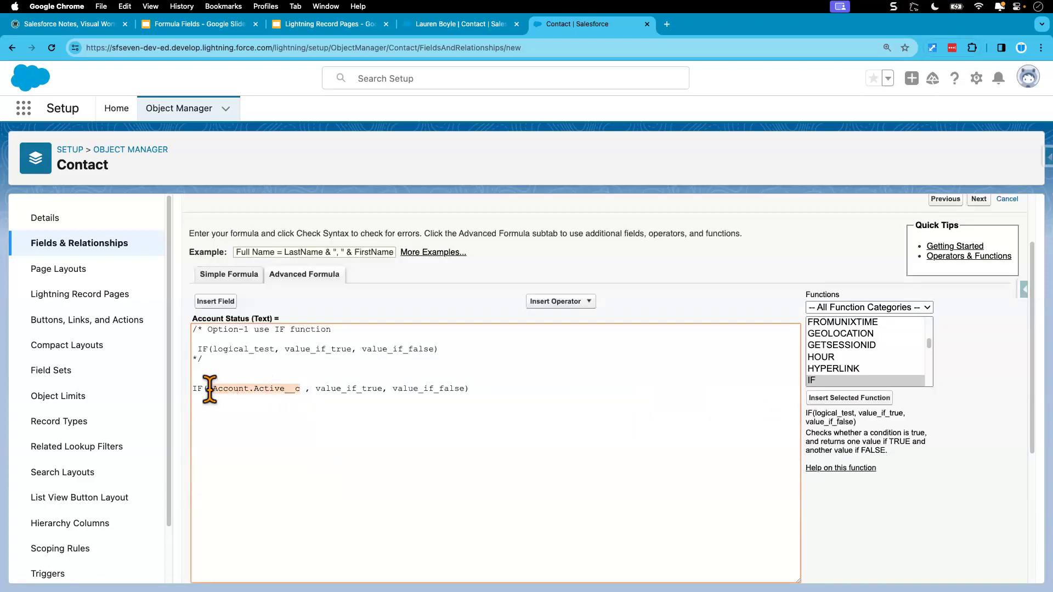
left_click(276, 417)
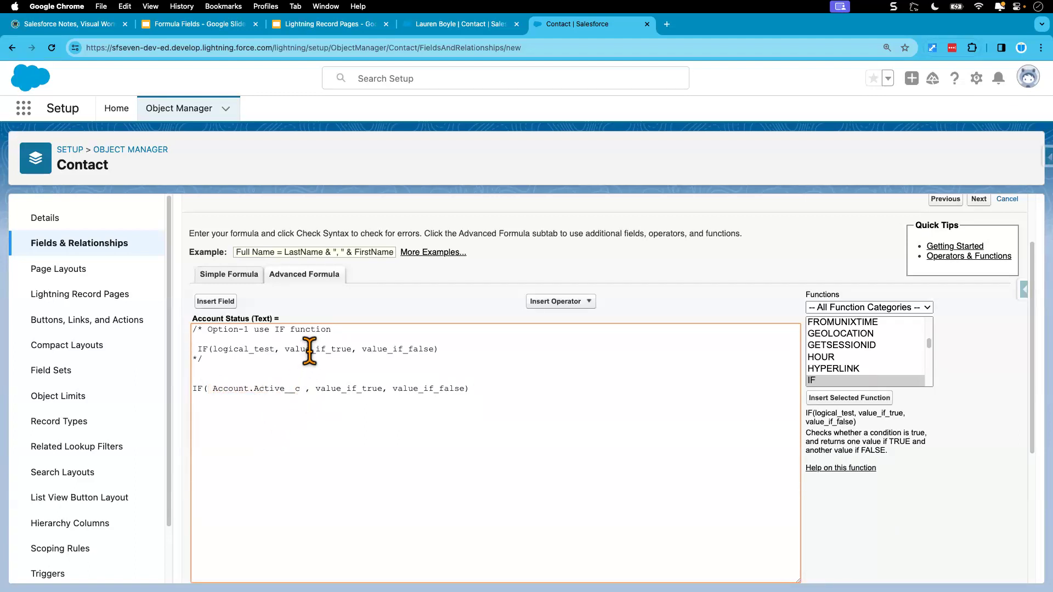
left_click_drag(301, 393, 214, 389)
left_click(246, 400)
left_click_drag(315, 389, 374, 389)
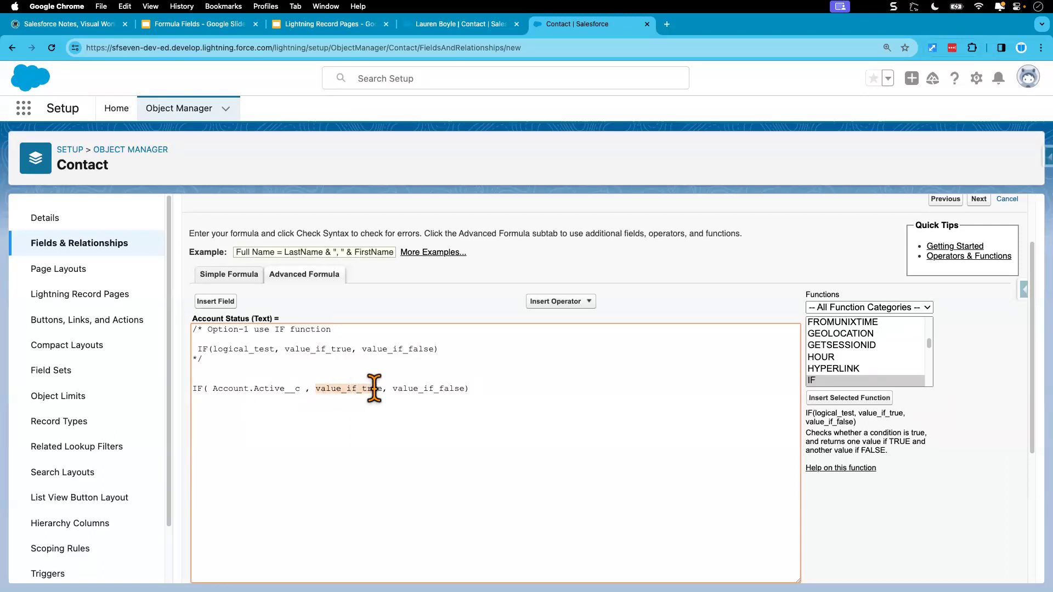
left_click(303, 390)
left_click_drag(303, 389, 213, 390)
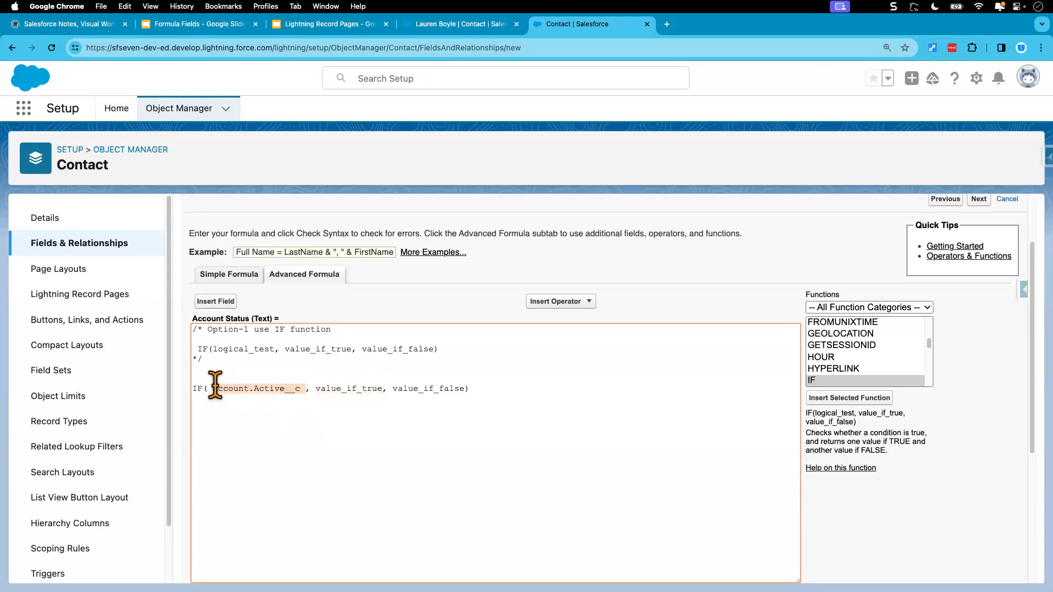
left_click_drag(316, 389, 382, 388)
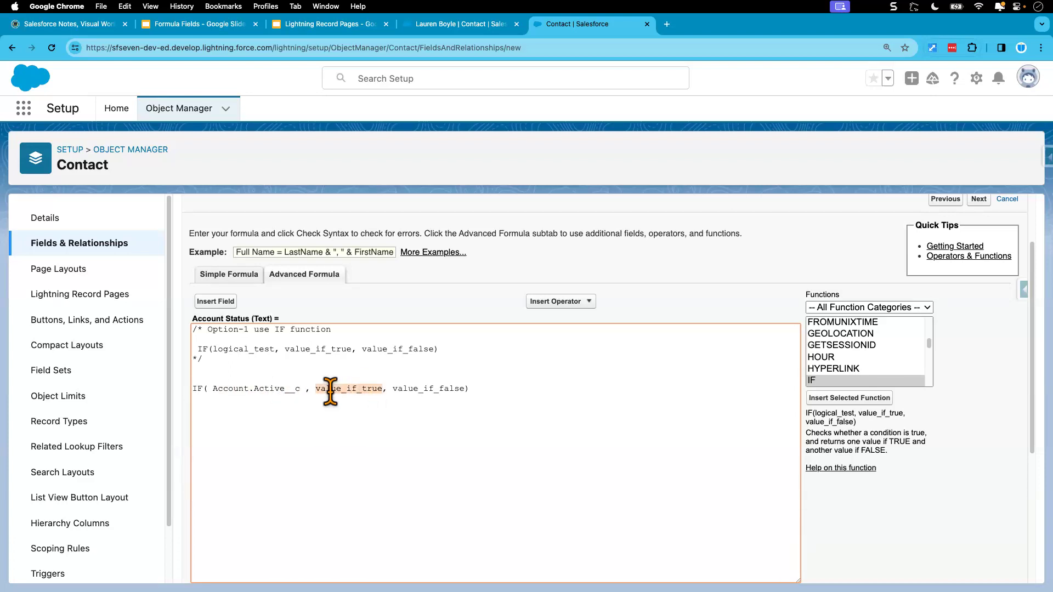
left_click_drag(393, 390, 464, 389)
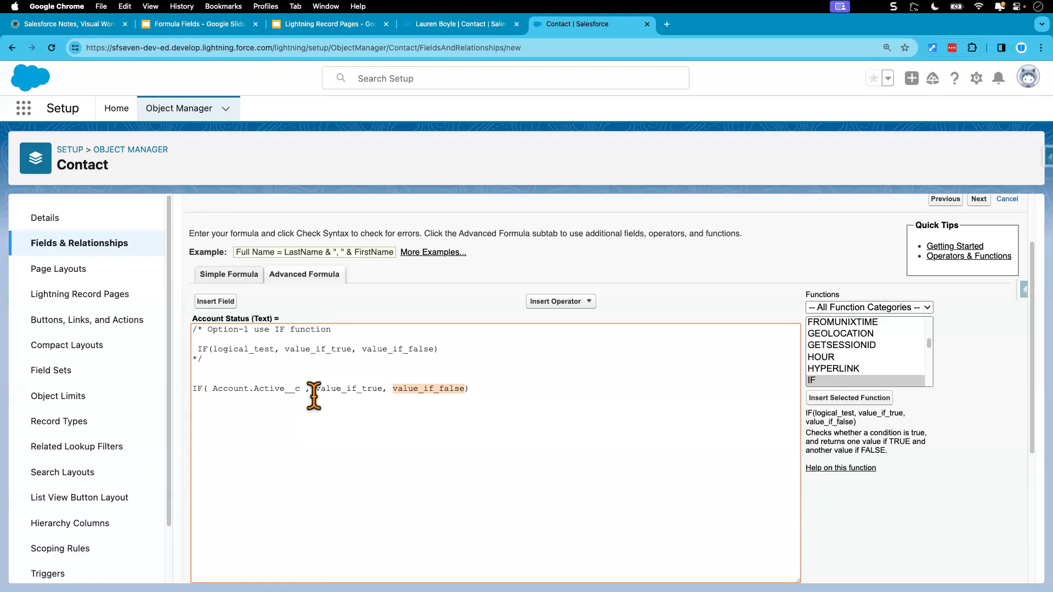
Check the Active picklist values on the United Oil & Gas Corp. account record, then return to the formula editor.
left_click(449, 29)
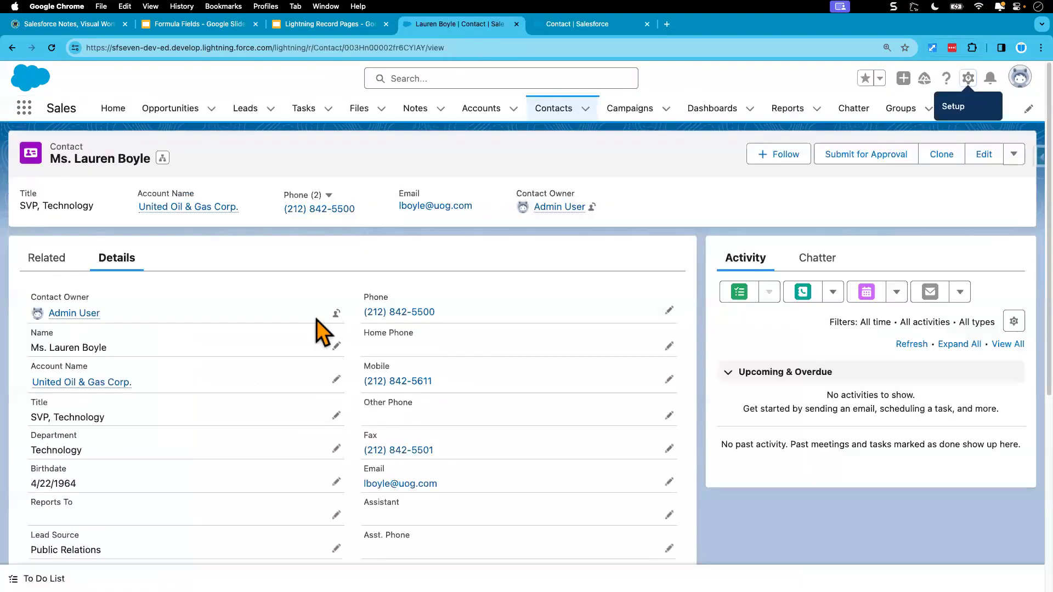
scroll(148, 531, "down", 5)
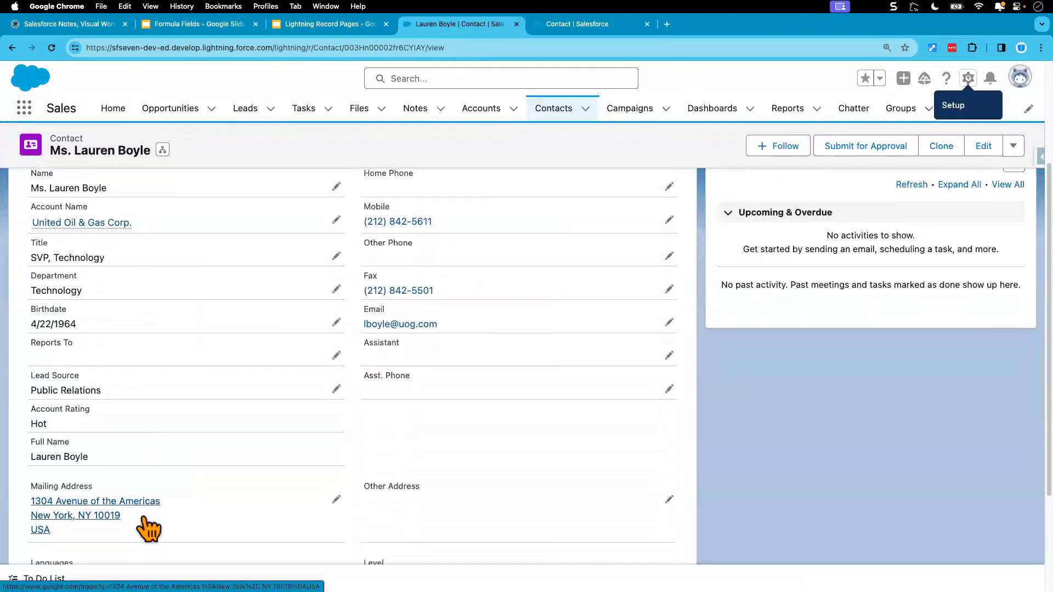
scroll(146, 524, "up", 5)
left_click(483, 110)
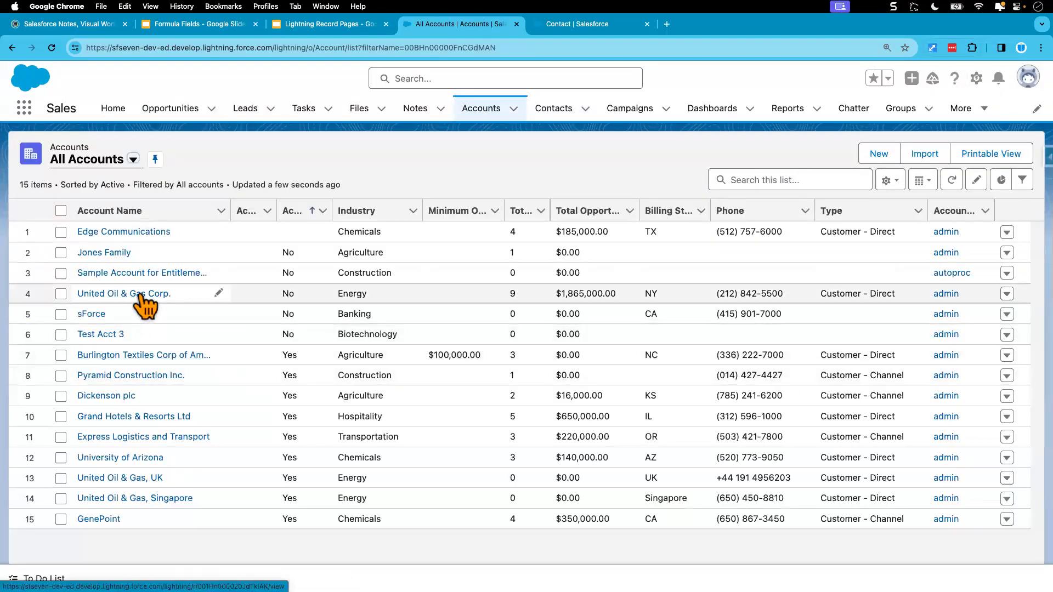
left_click(136, 294)
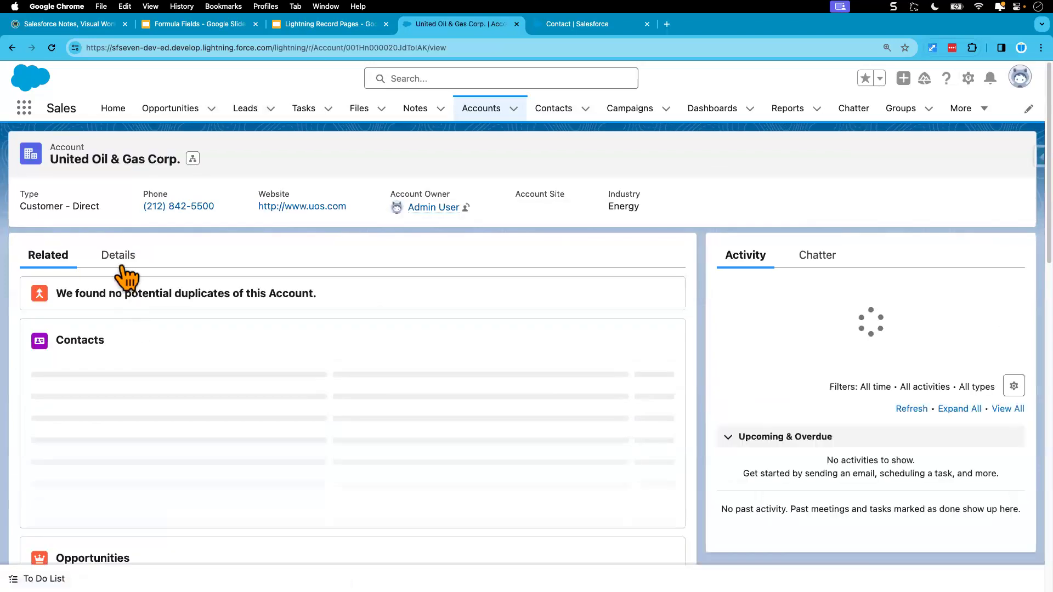
left_click(119, 259)
scroll(150, 416, "down", 10)
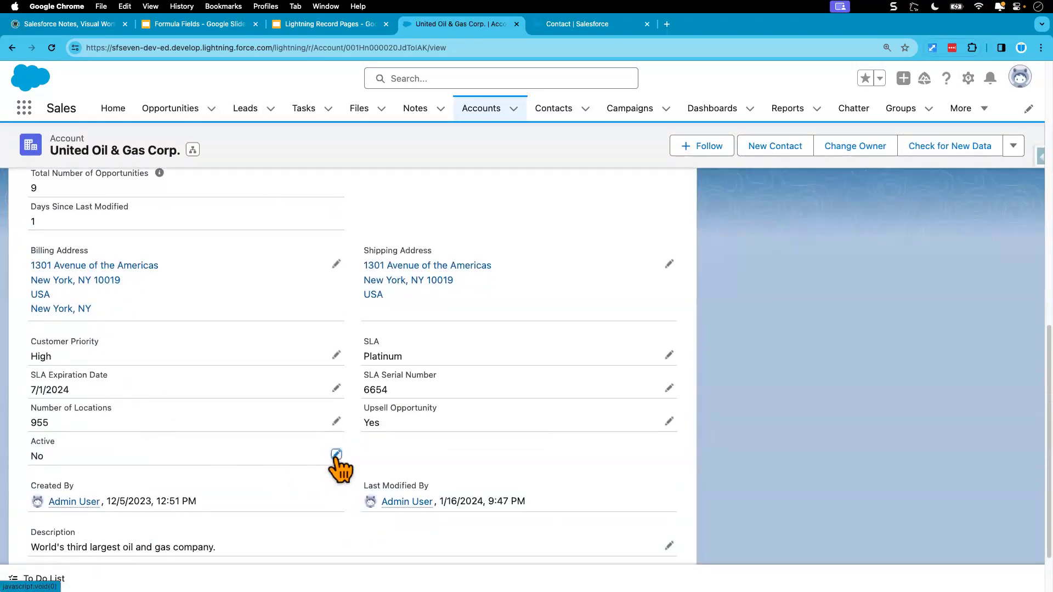
left_click(336, 457)
left_click(76, 474)
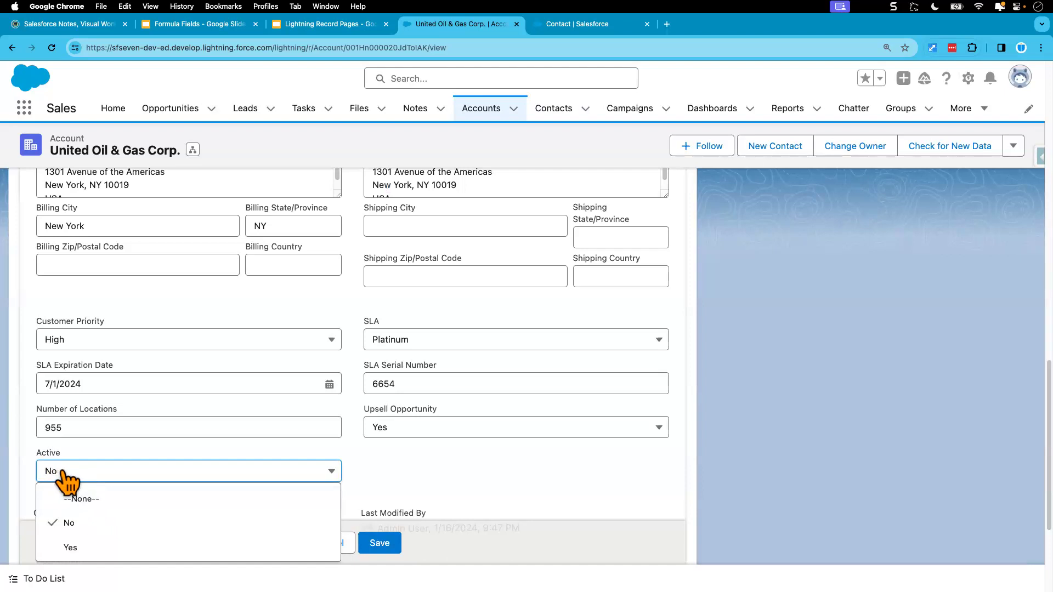
left_click(570, 28)
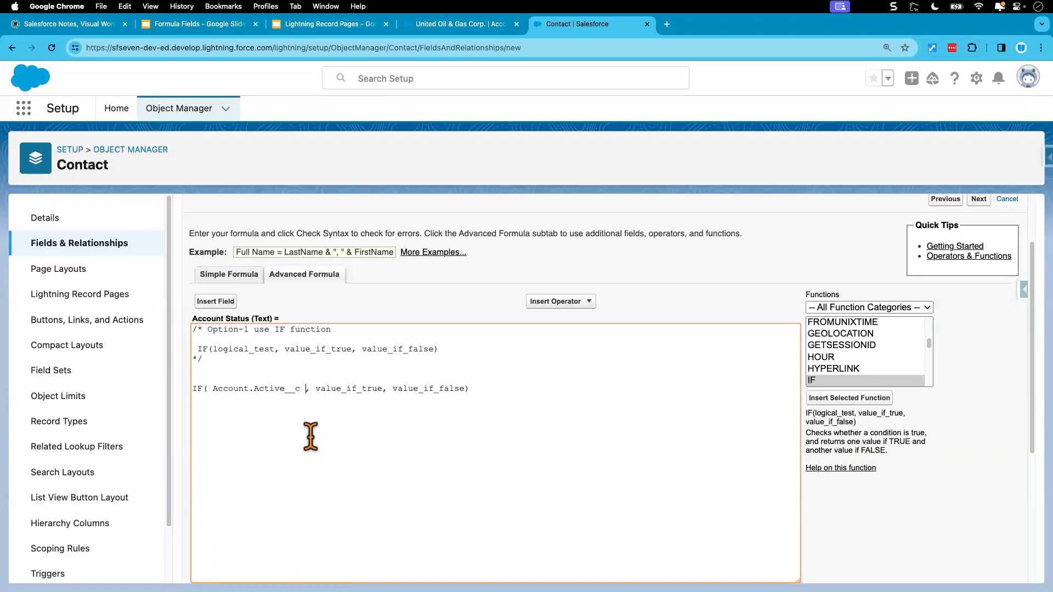
Complete the formula as IF( Account.Active__c = 'Yes', 'Yes', 'No').
type("= ''")
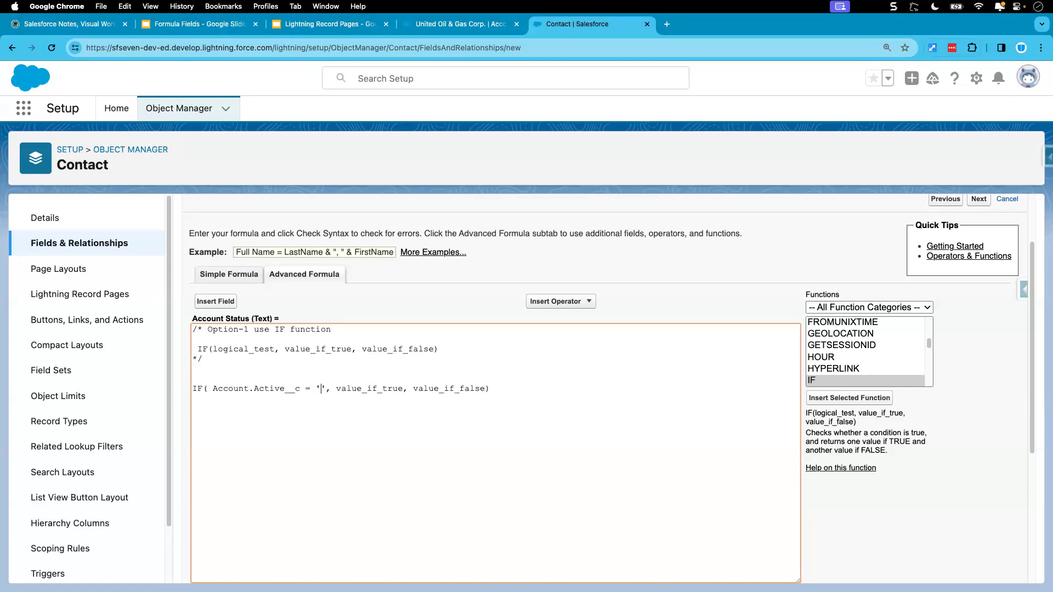
type("Yes")
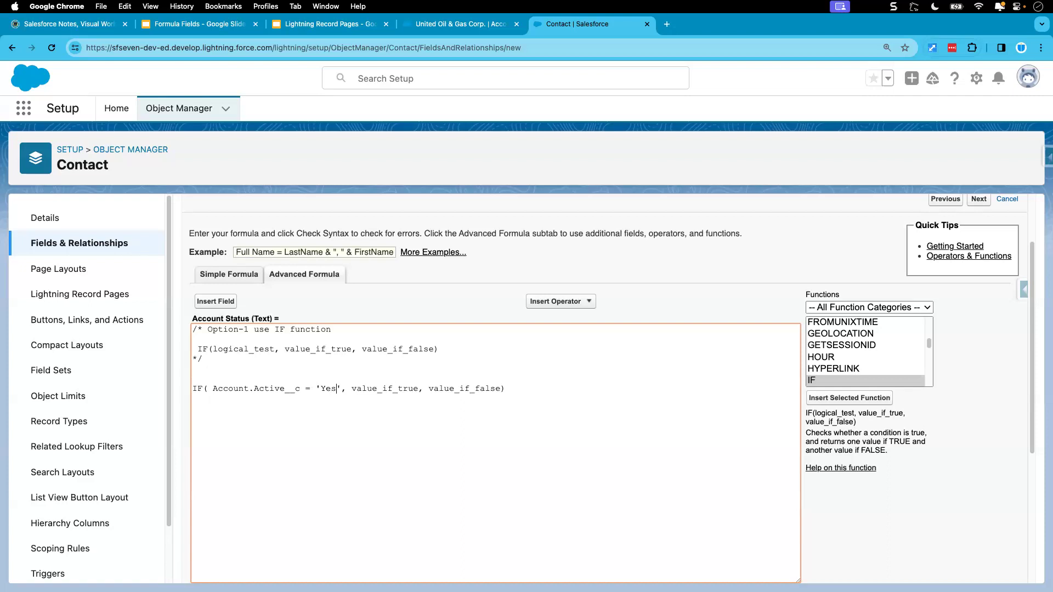
left_click_drag(352, 388, 419, 388)
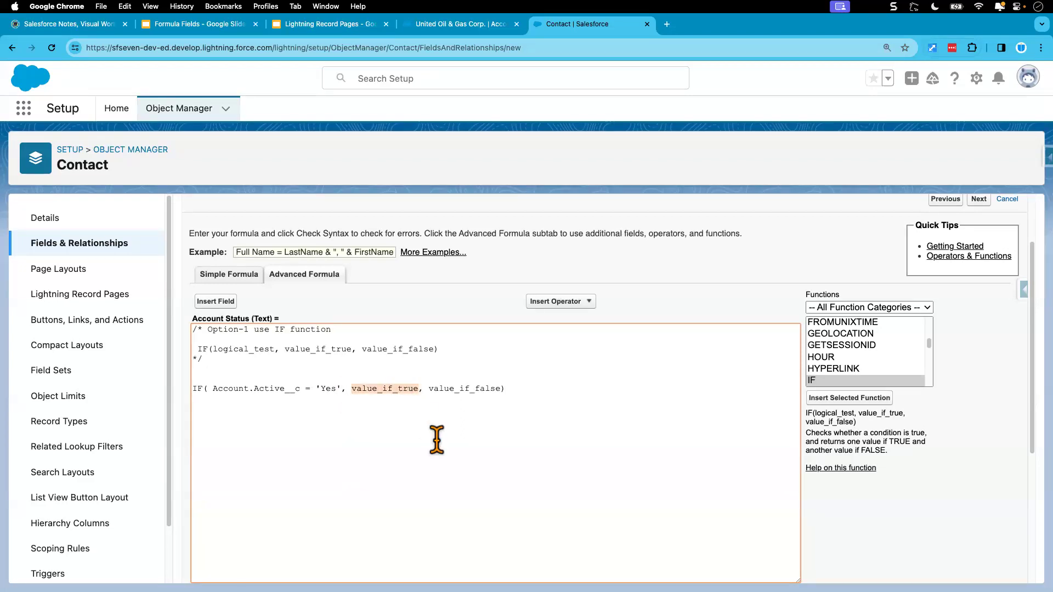
type("', 'Yes")
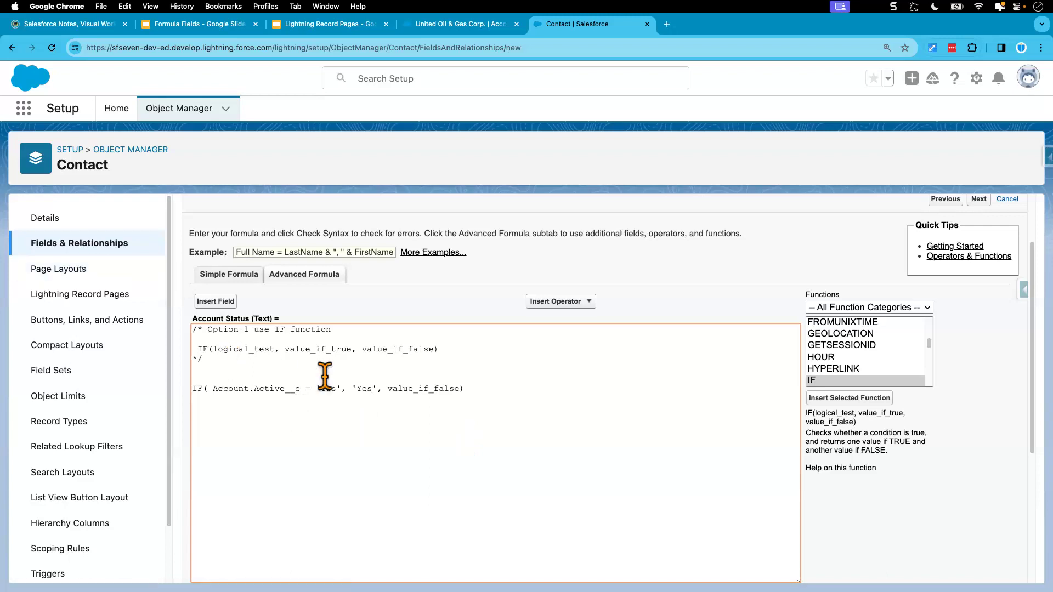
left_click_drag(387, 390, 453, 390)
type("', 'No")
left_click(455, 388)
Check the formula syntax and read the resulting error message.
scroll(465, 406, "down", 1)
scroll(470, 411, "down", 2)
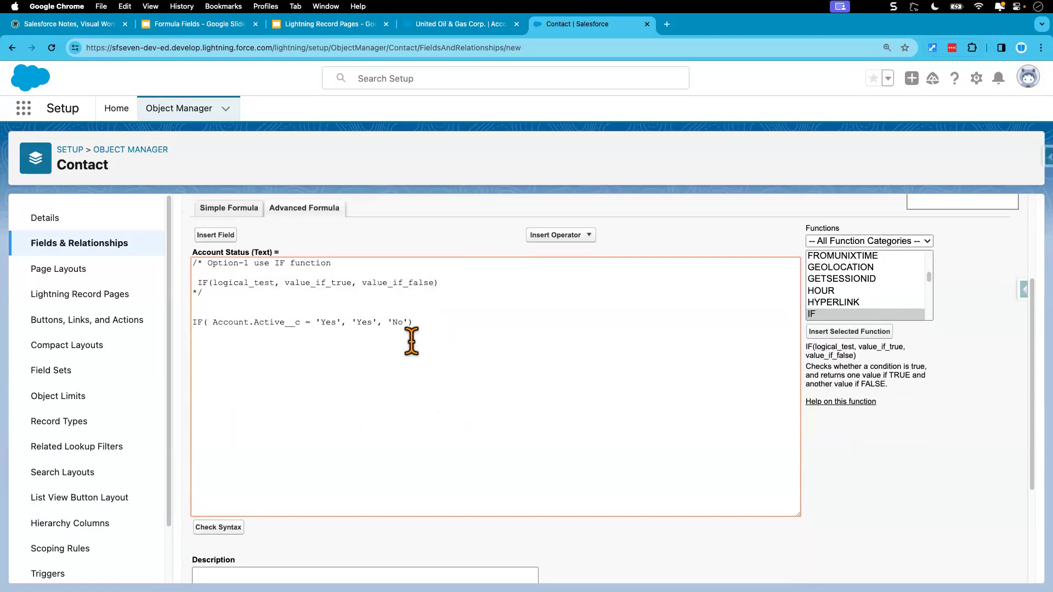
left_click(231, 528)
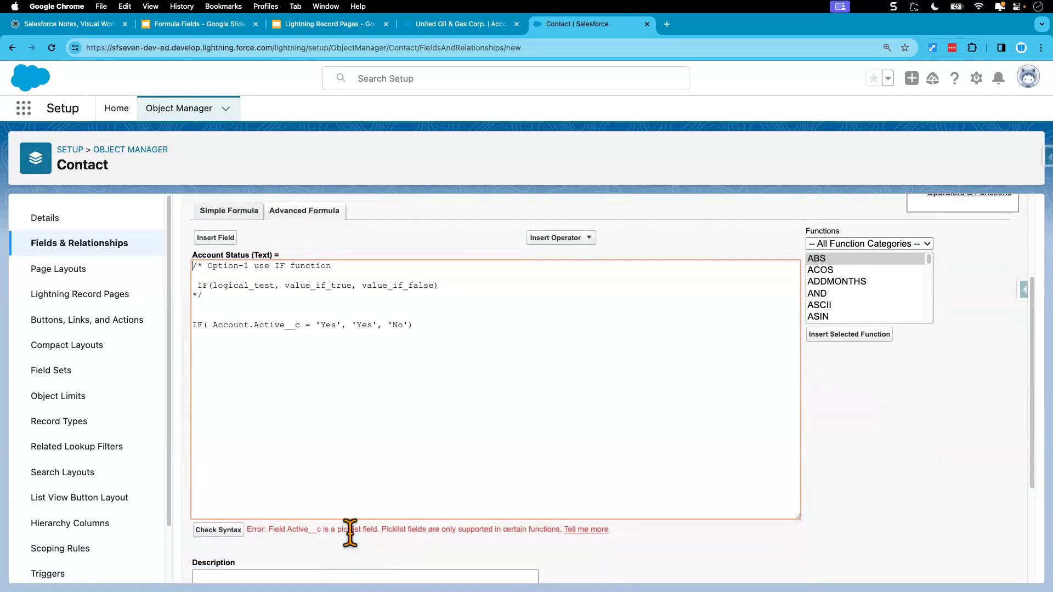
left_click_drag(269, 529, 307, 530)
left_click(309, 530)
double_click(296, 529)
left_click_drag(337, 529, 377, 529)
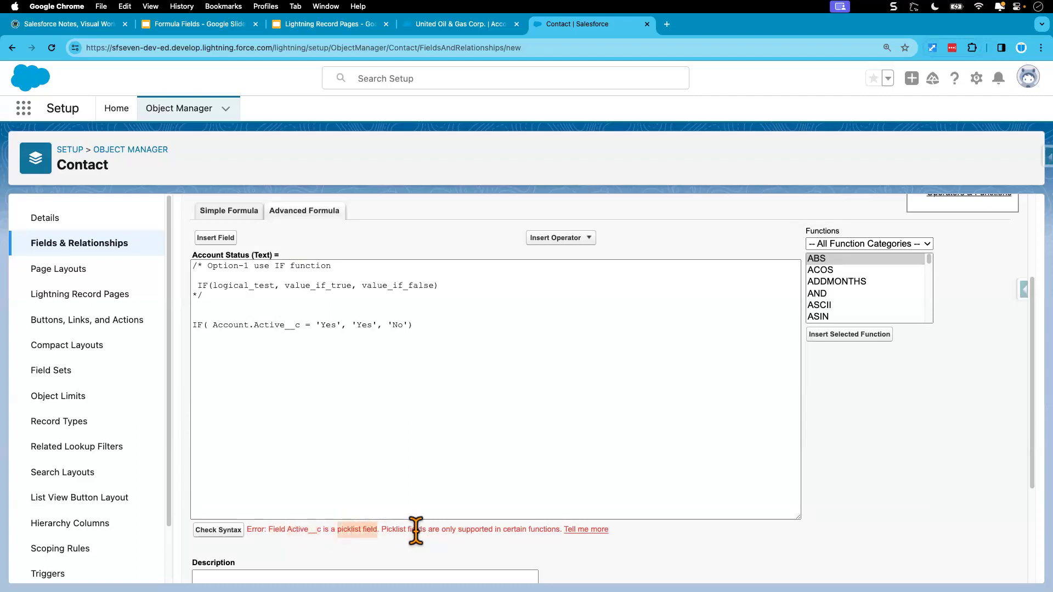
left_click_drag(502, 529, 556, 529)
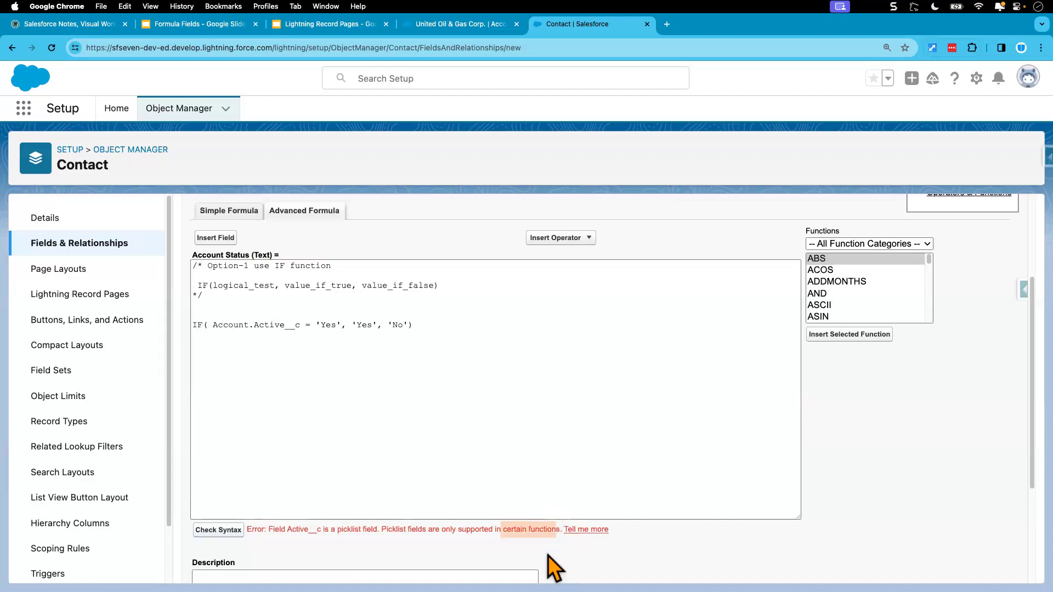
Add blank lines below the IF formula.
left_click(213, 326)
left_click_drag(213, 325, 301, 327)
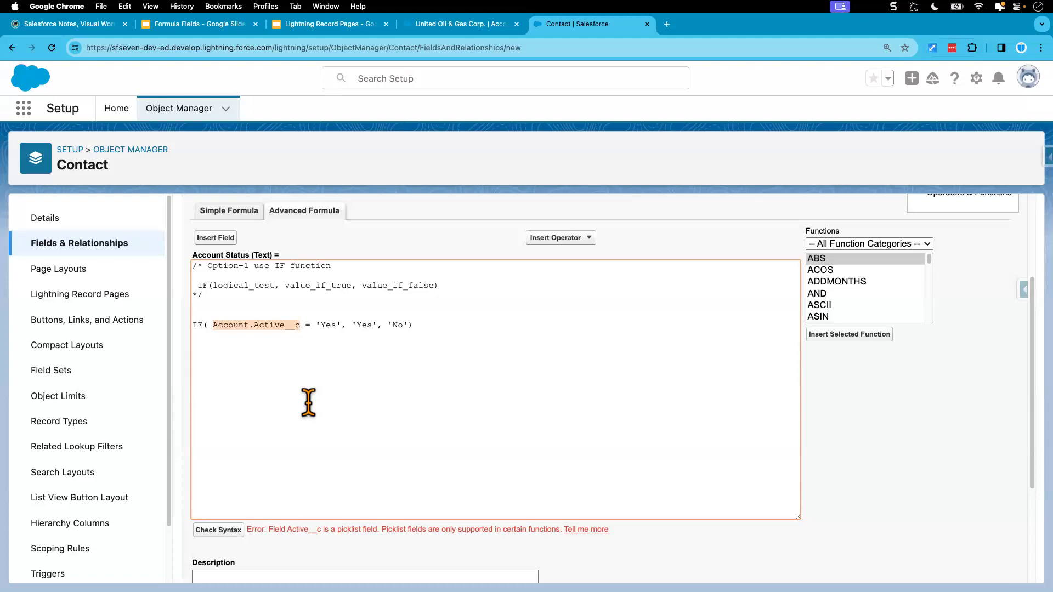
left_click(424, 332)
key("Return")
key("Return")
key("Return")
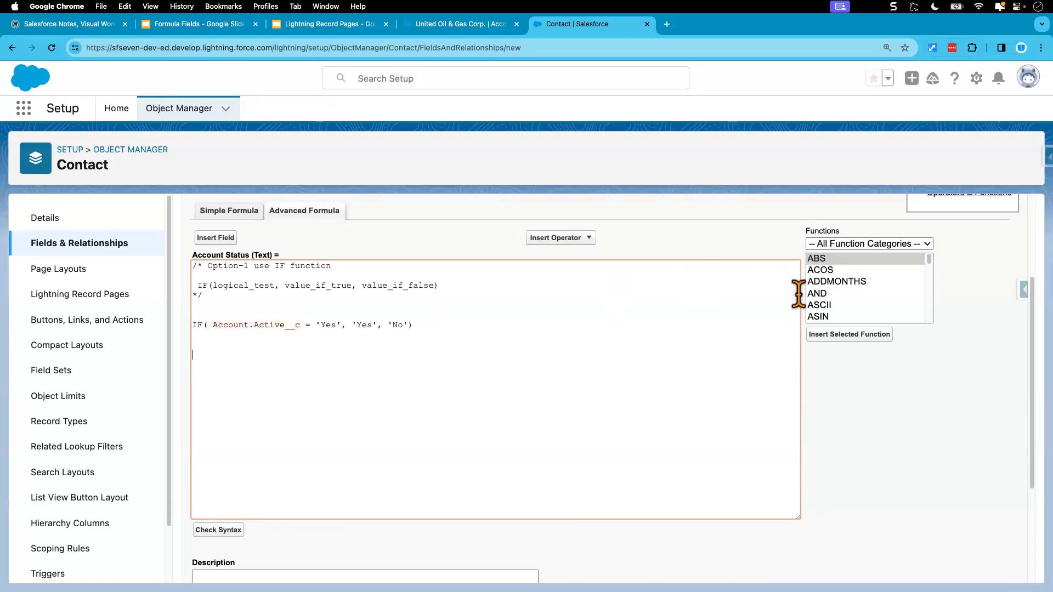
Locate the ISPICKVAL function in the functions list and read its description.
left_click(819, 294)
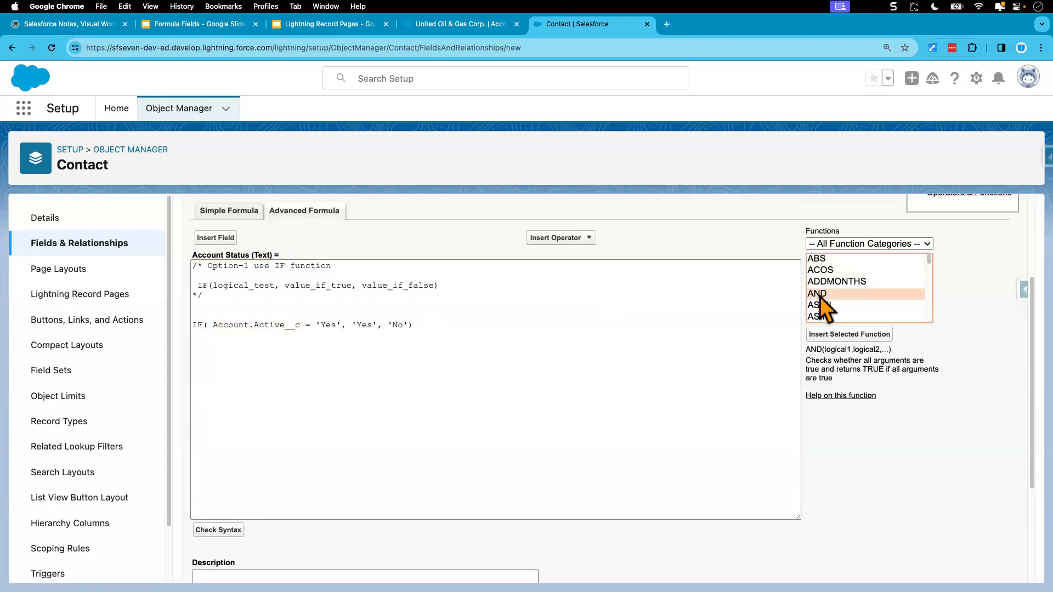
key("i")
key("Down")
key("Down")
key("Down")
key("Down")
key("Down")
key("Down")
key("Down")
key("Down")
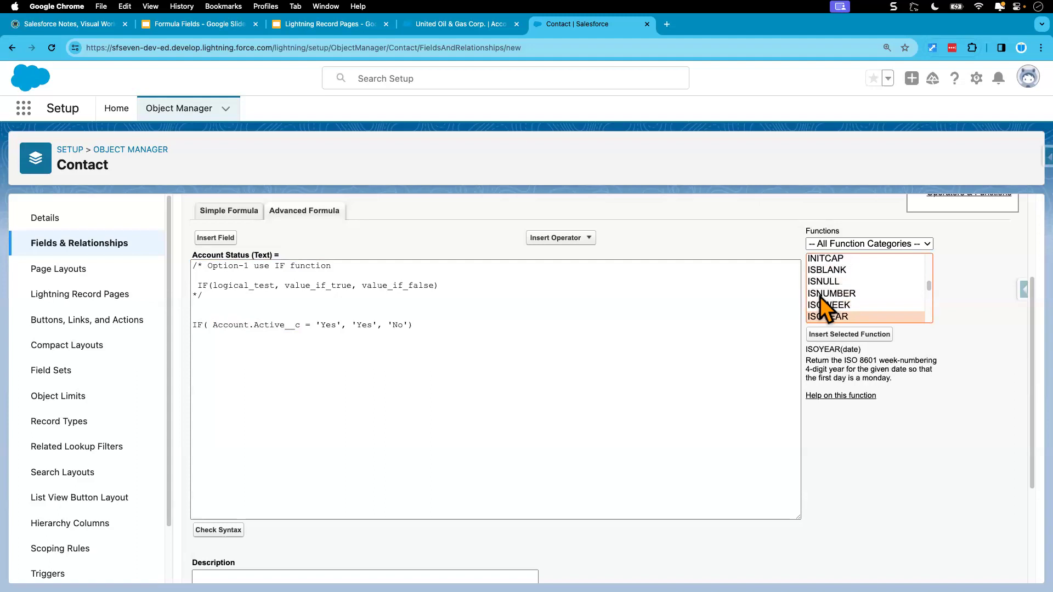
key("Down")
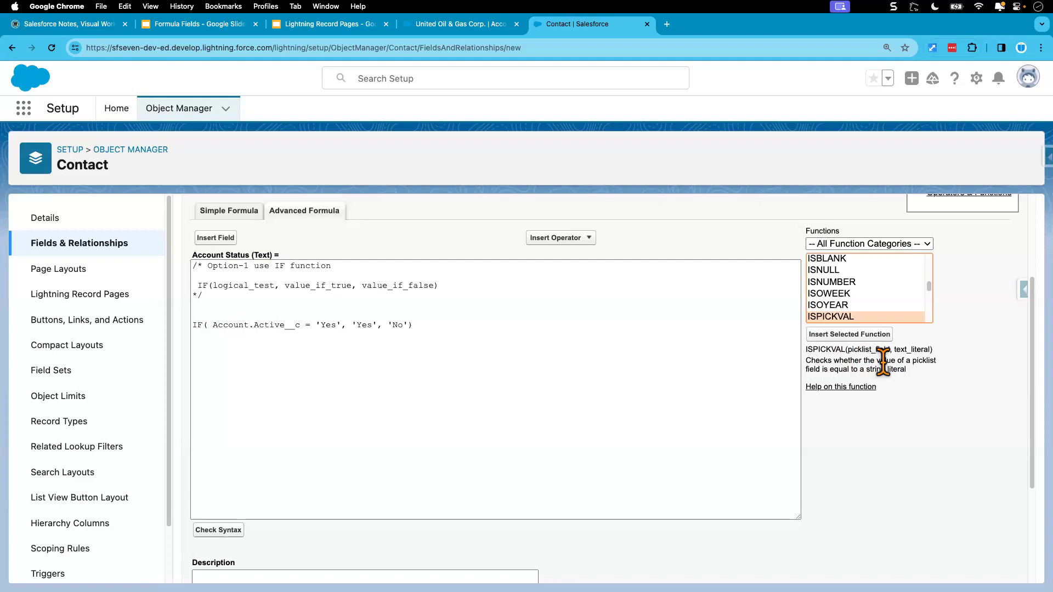
left_click_drag(806, 360, 906, 375)
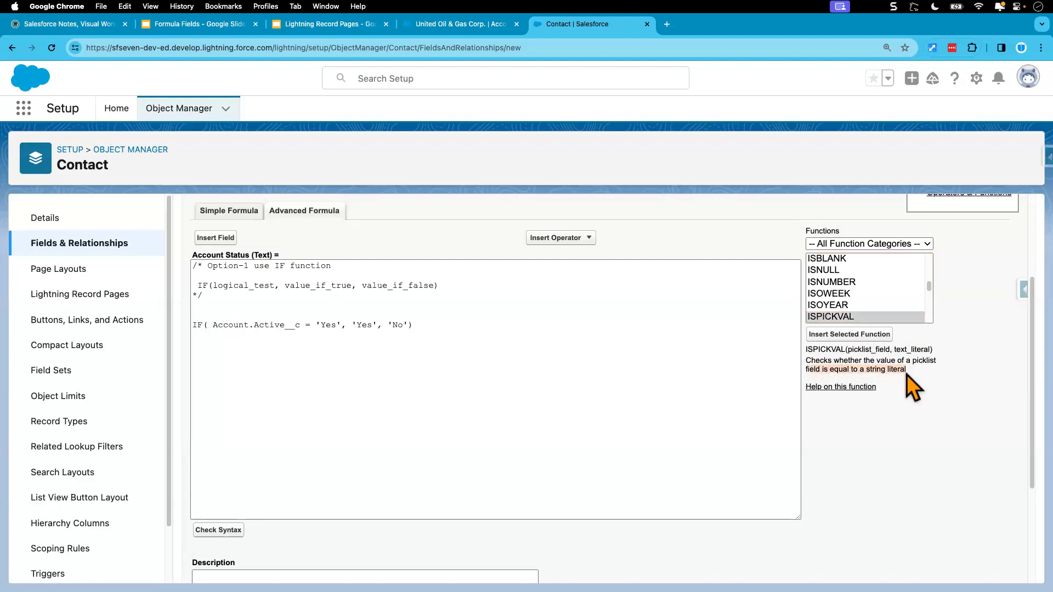
left_click(908, 377)
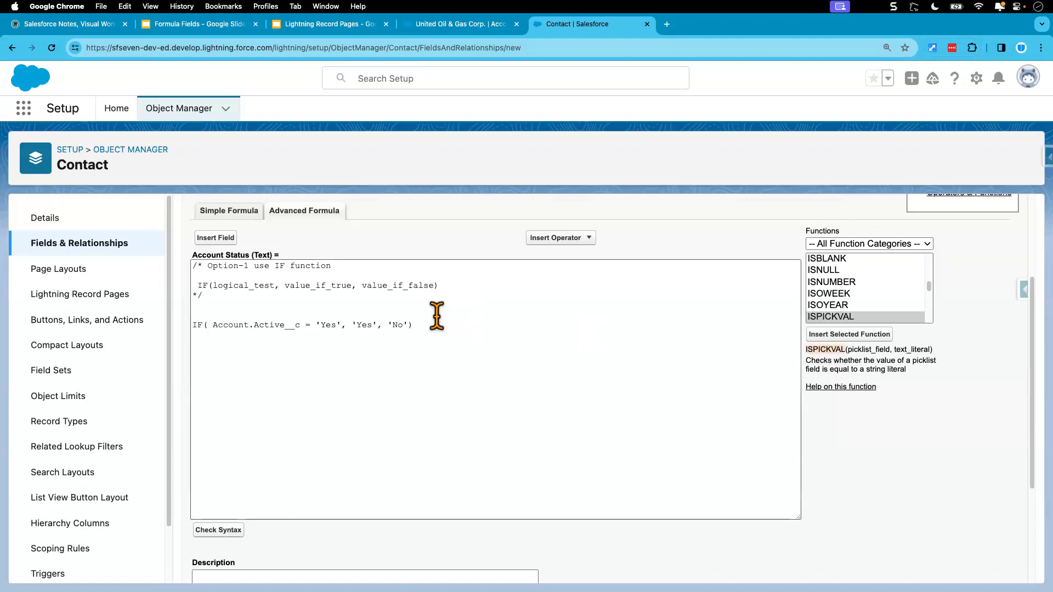
Examine the Account.Active__c field reference in the IF formula alongside the ISPICKVAL description.
double_click(296, 324)
left_click(213, 325, "shift")
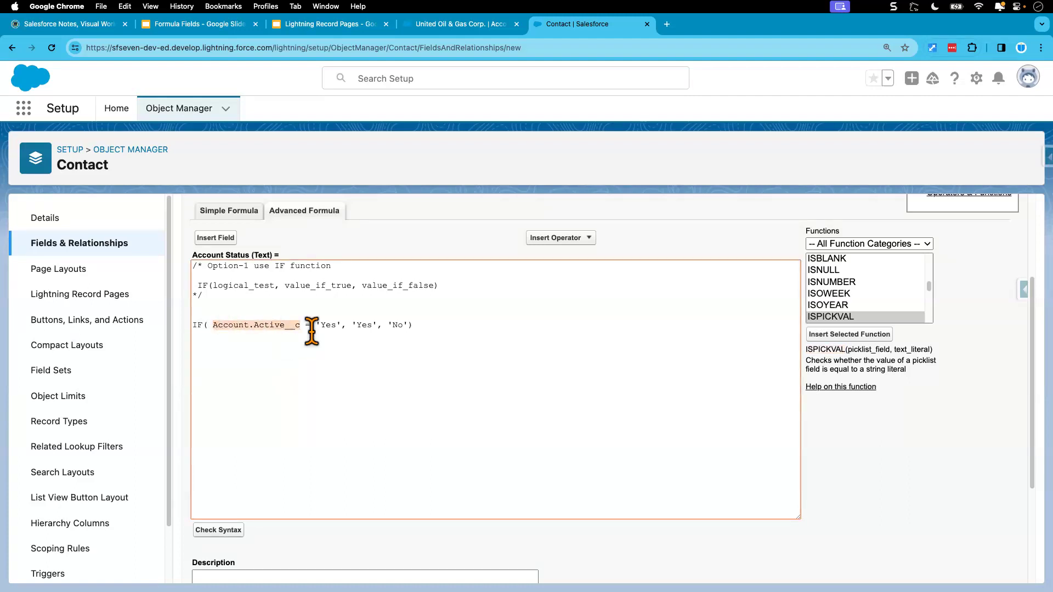
left_click(414, 325)
left_click(195, 324, "shift")
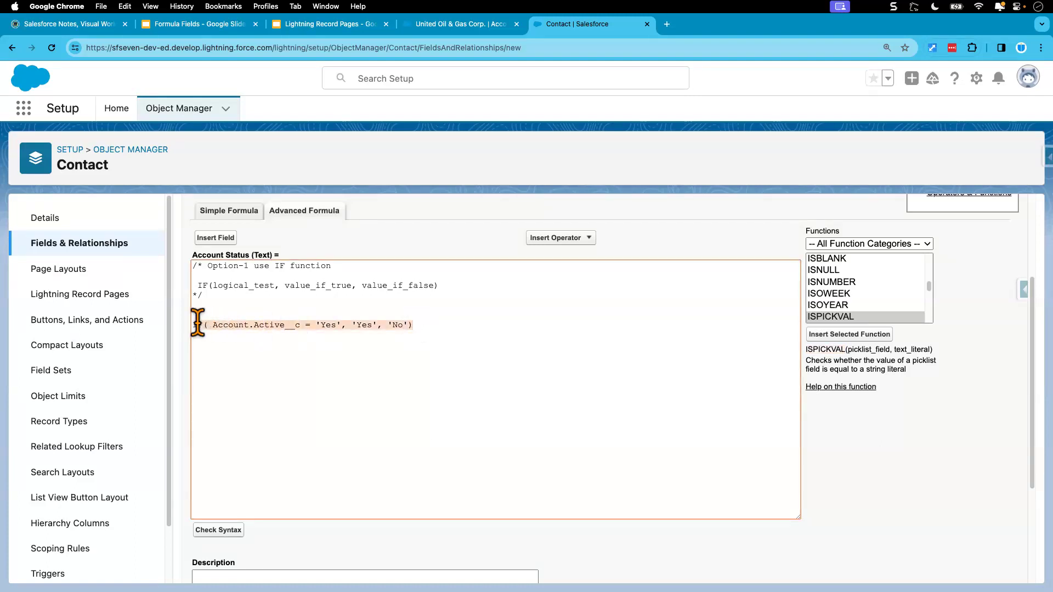
left_click(262, 325)
left_click(299, 325)
left_click(213, 325, "shift")
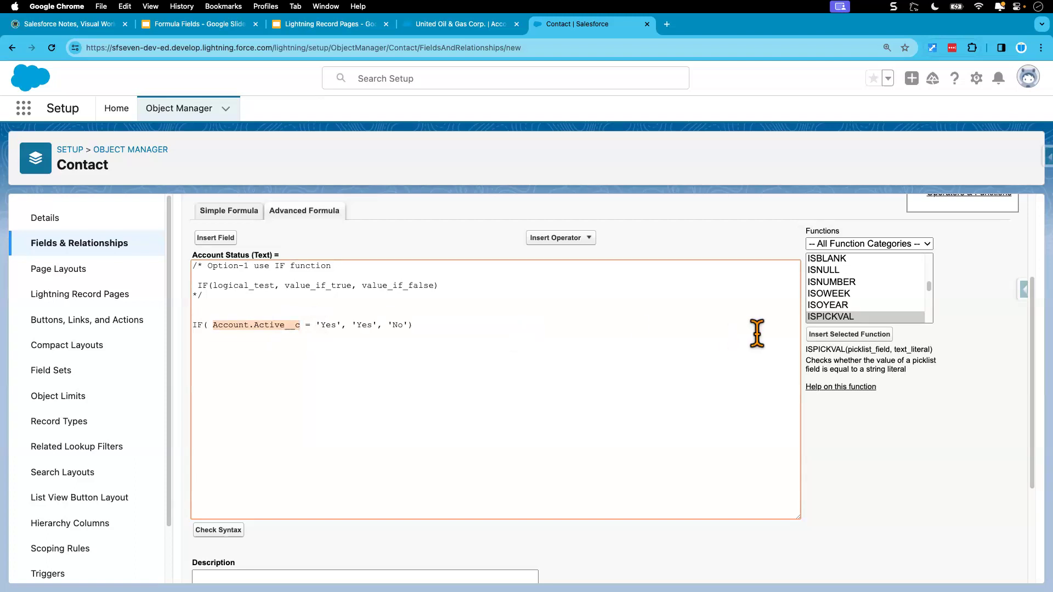
left_click(804, 351)
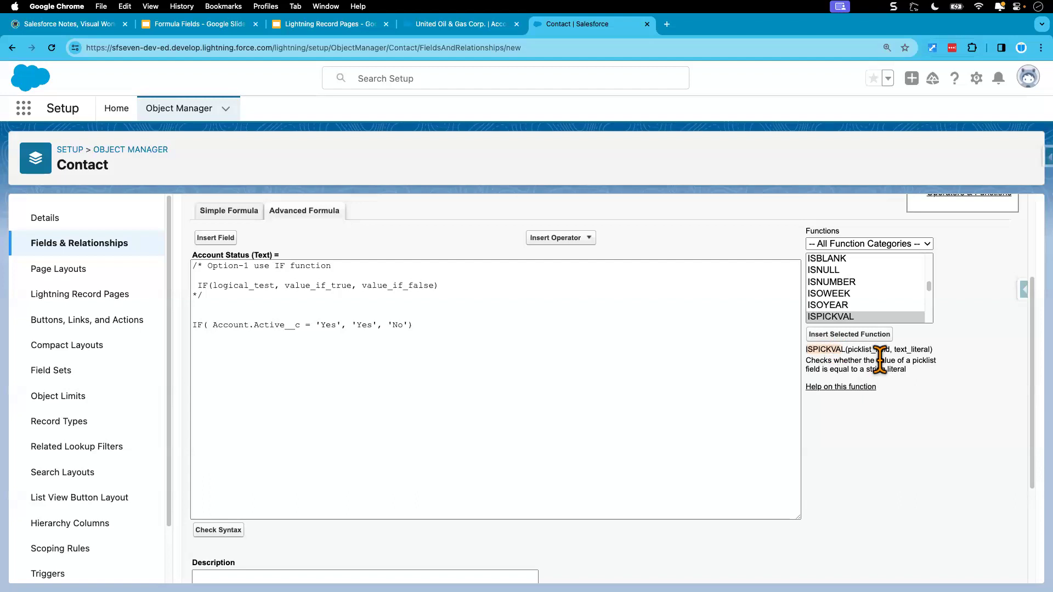
left_click(505, 324)
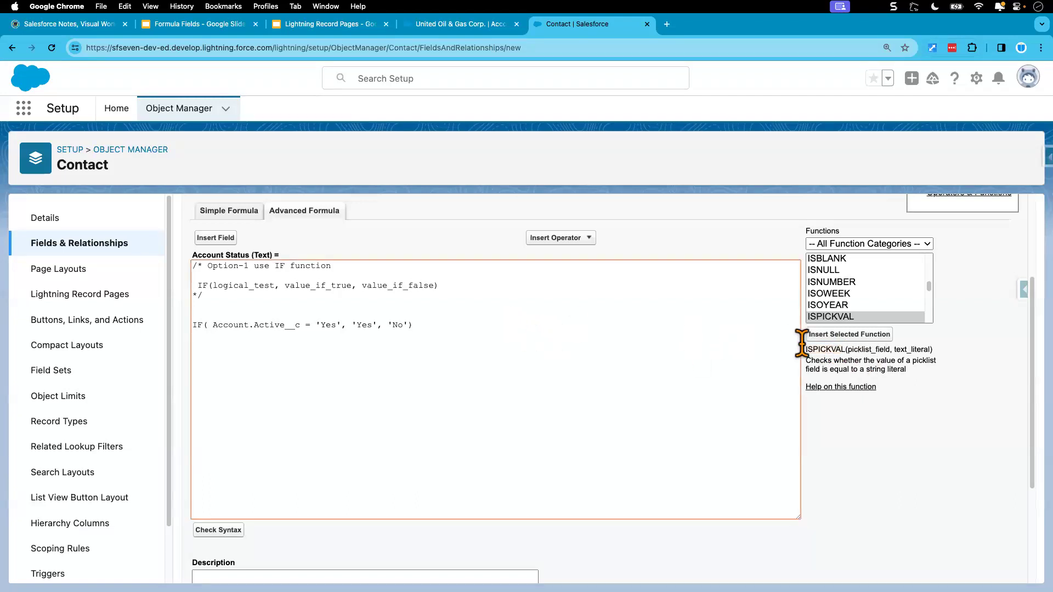
Insert the ISPICKVAL(picklist_field, text_literal) syntax as a reference line inside the comment block, below the IF syntax.
left_click(834, 335)
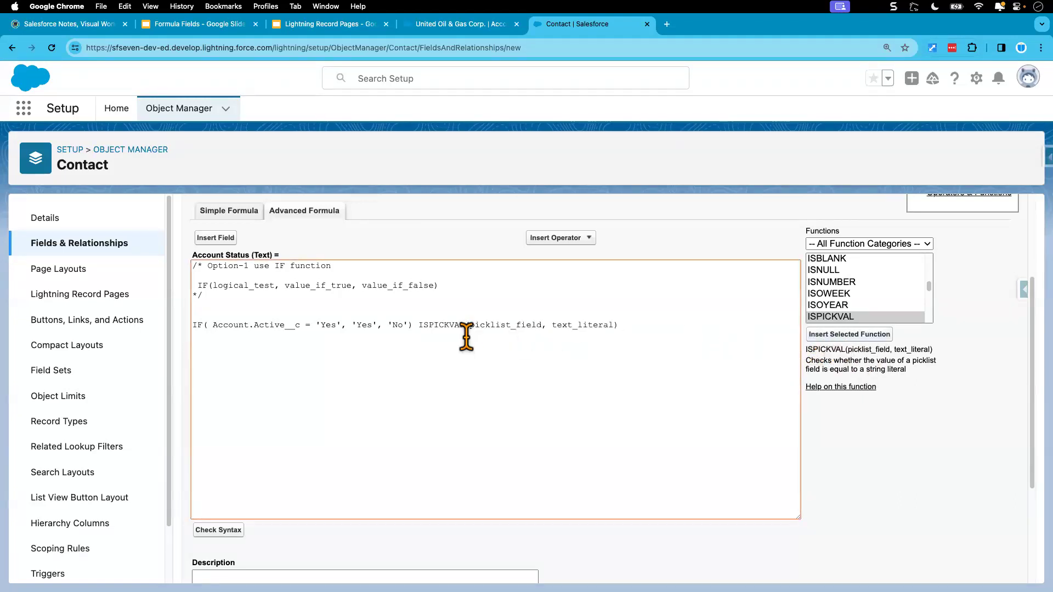
left_click_drag(417, 327, 643, 329)
key("super+c")
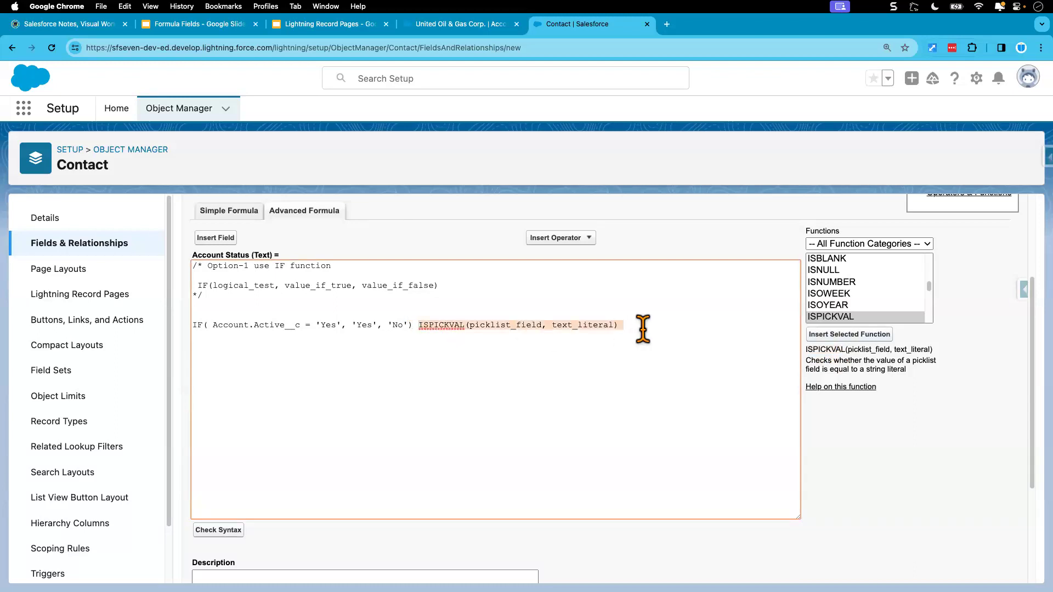
key("BackSpace")
left_click(453, 290)
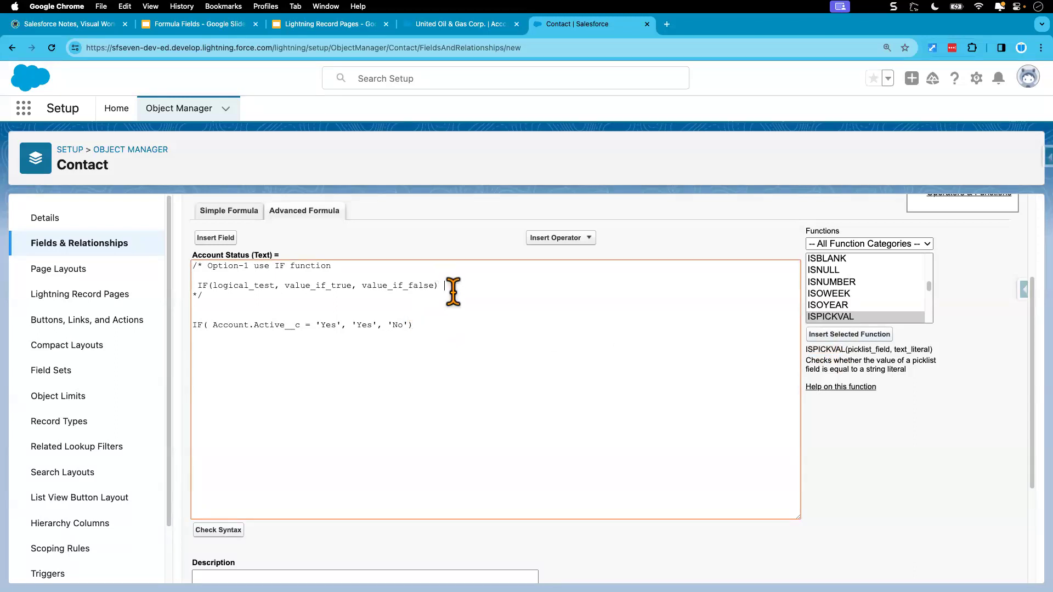
key("Return")
key("Return")
key("Return")
key("super+v")
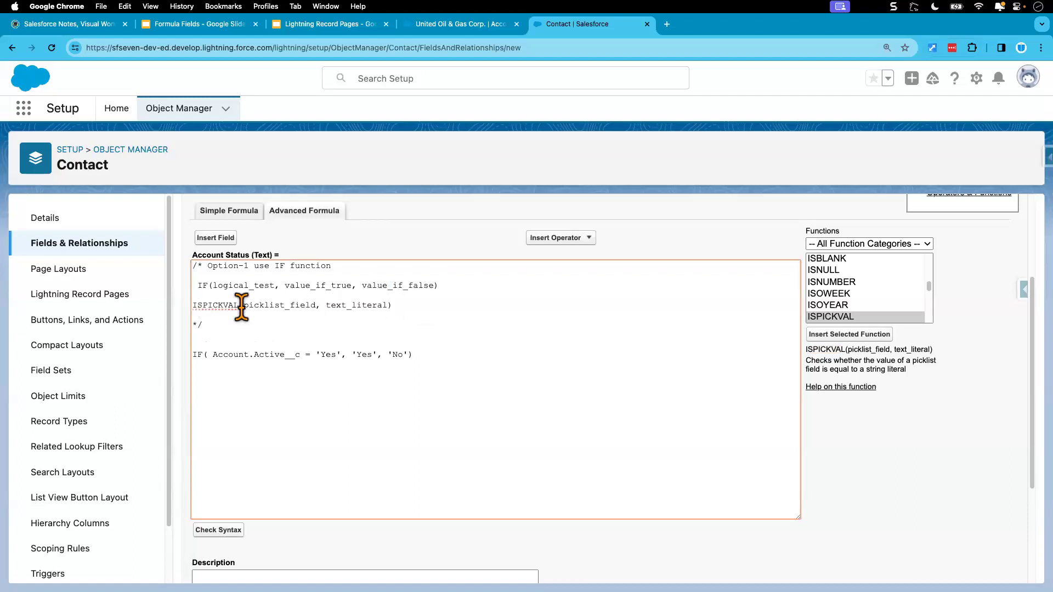
left_click(195, 305)
left_click(198, 286)
key("BackSpace")
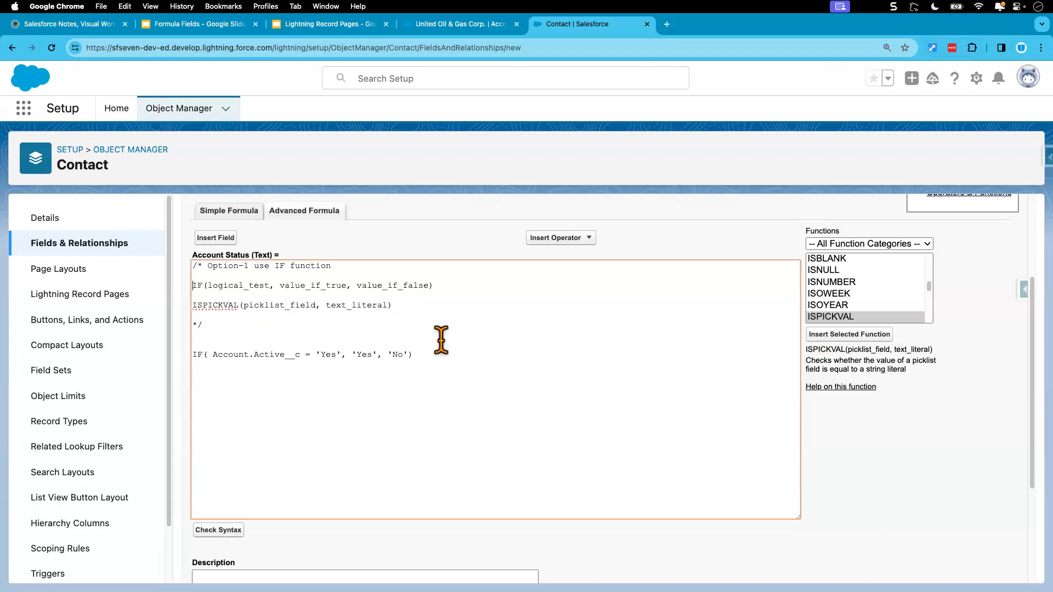
Insert the ISPICKVAL function on a new line below the IF formula.
left_click(444, 360)
left_click(849, 336)
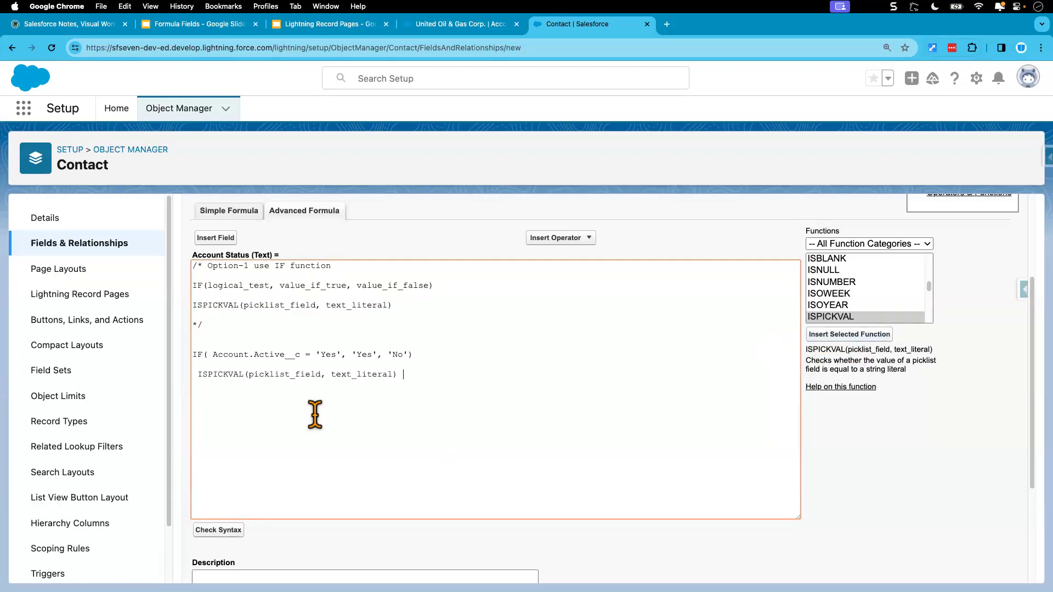
left_click(199, 375)
key("BackSpace")
key("Return")
Replace the picklist_field argument of ISPICKVAL with Account.Active__c copied from the IF formula.
double_click(211, 384)
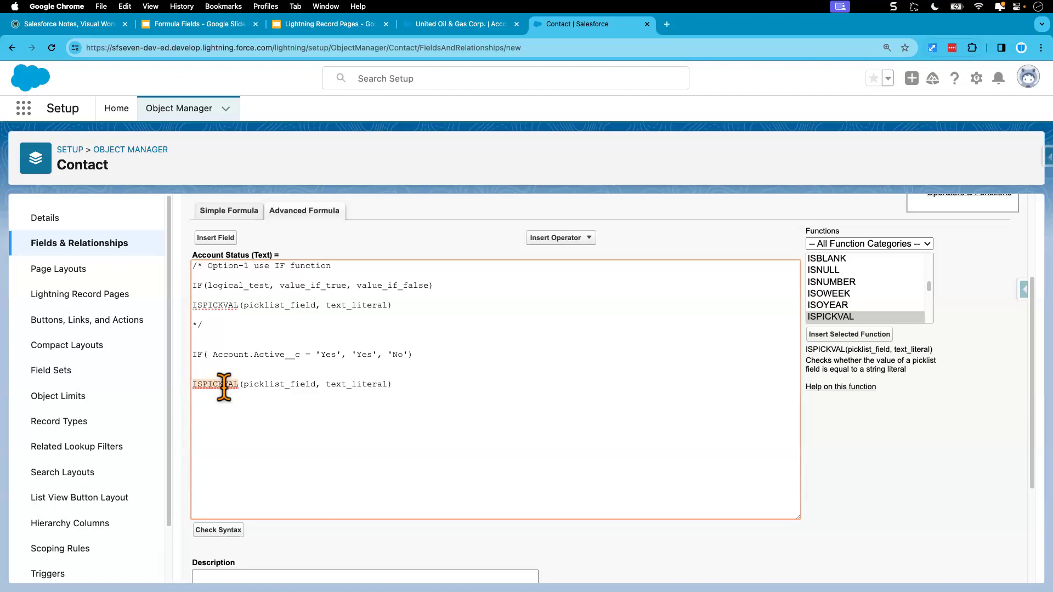
left_click(260, 385)
left_click_drag(245, 384, 315, 385)
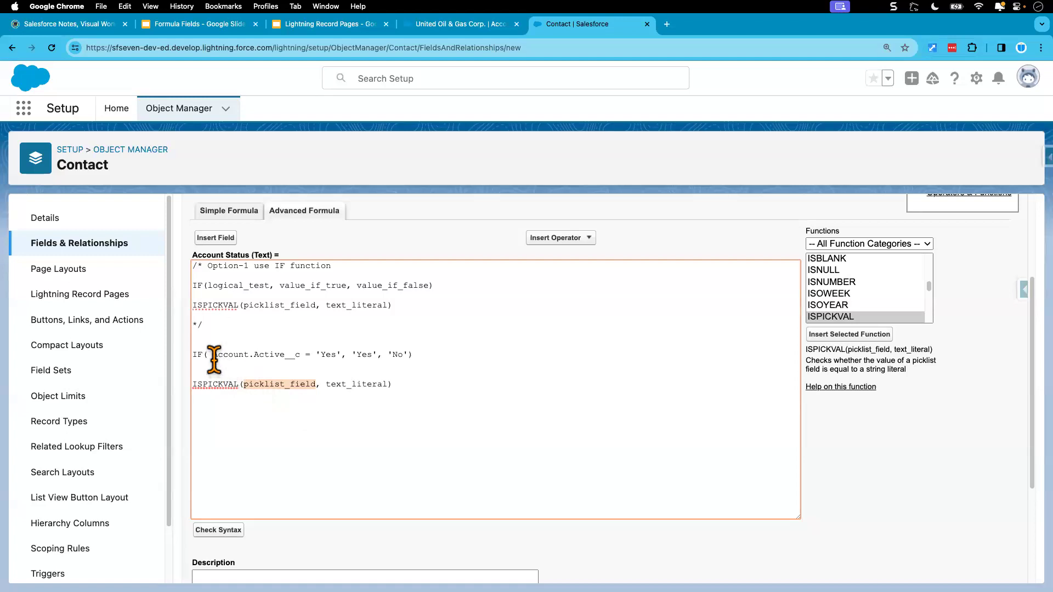
left_click_drag(212, 355, 299, 356)
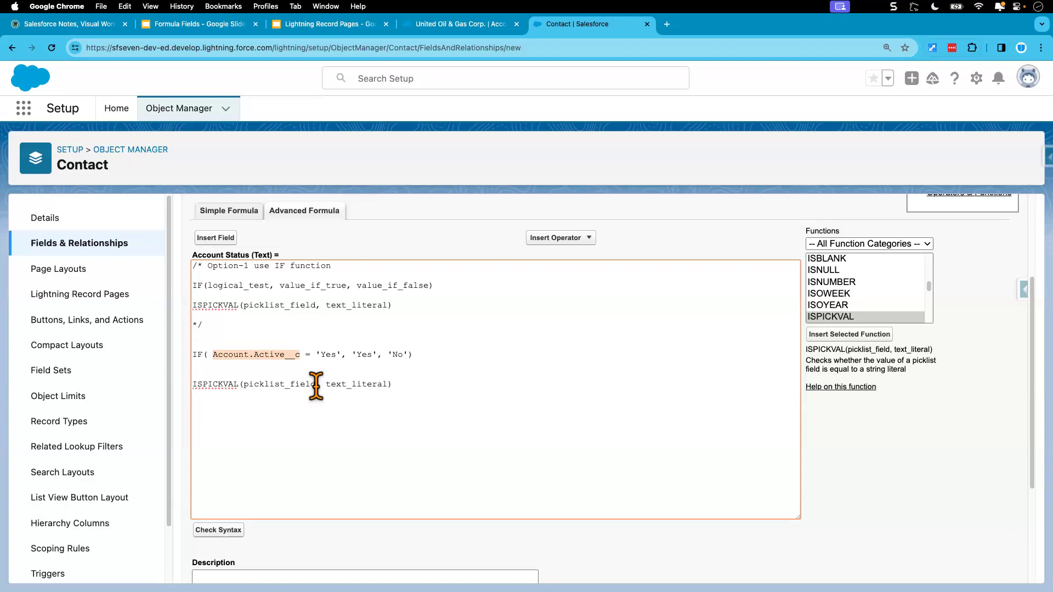
left_click_drag(243, 384, 314, 383)
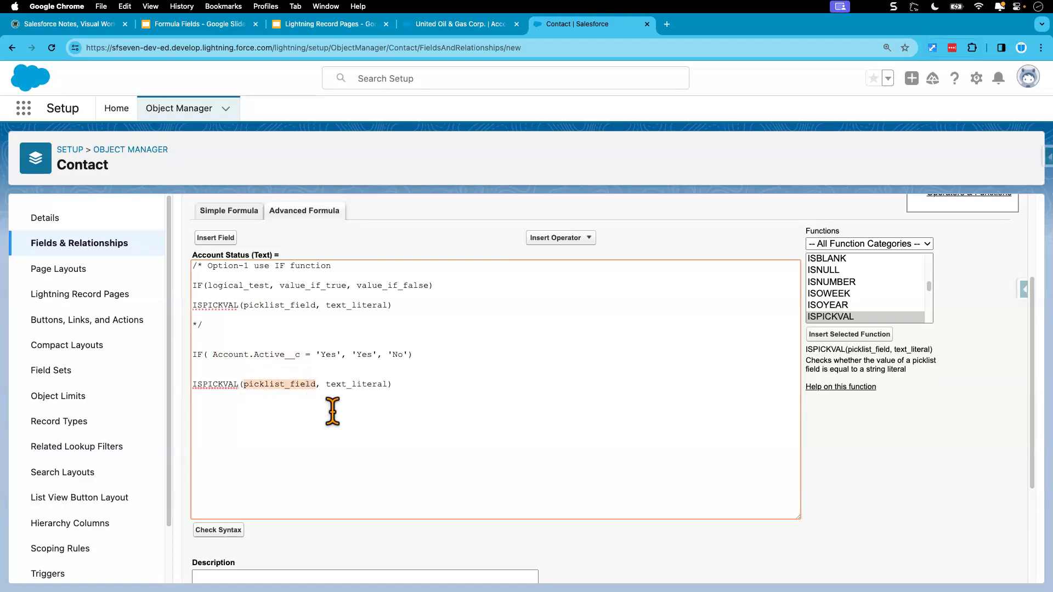
type("Account.Active__c")
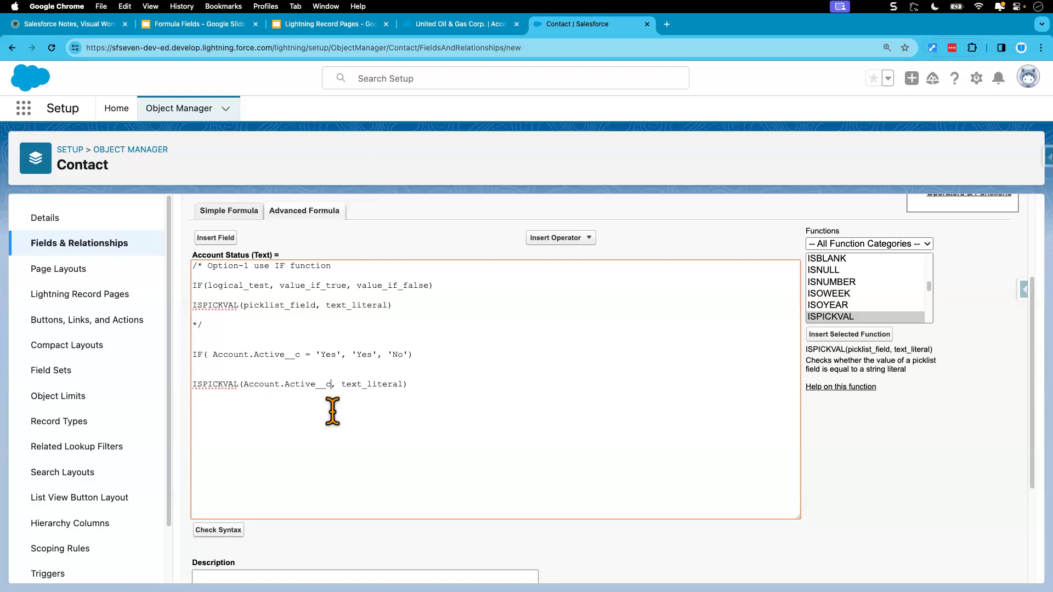
Replace the text_literal argument with 'Yes', giving ISPICKVAL(Account.Active__c, 'Yes').
triple_click(367, 385)
double_click(368, 385)
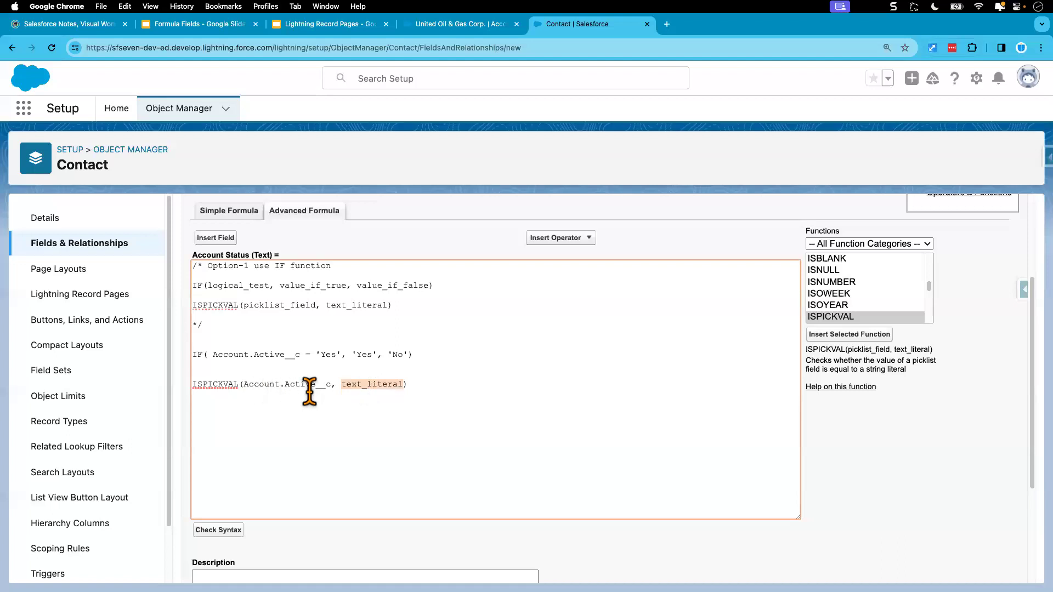
left_click_drag(242, 385, 331, 385)
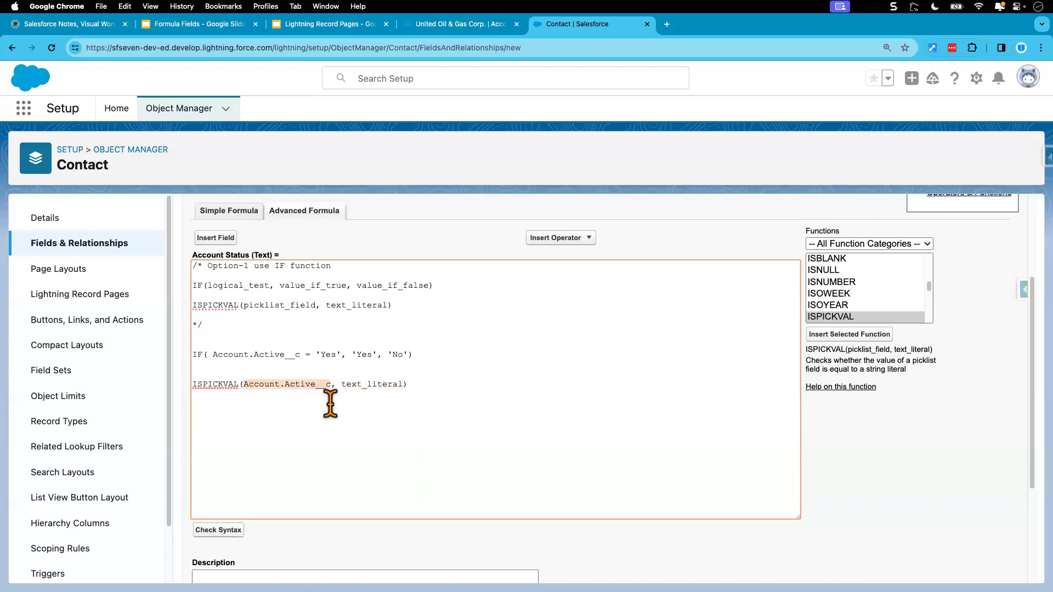
double_click(363, 385)
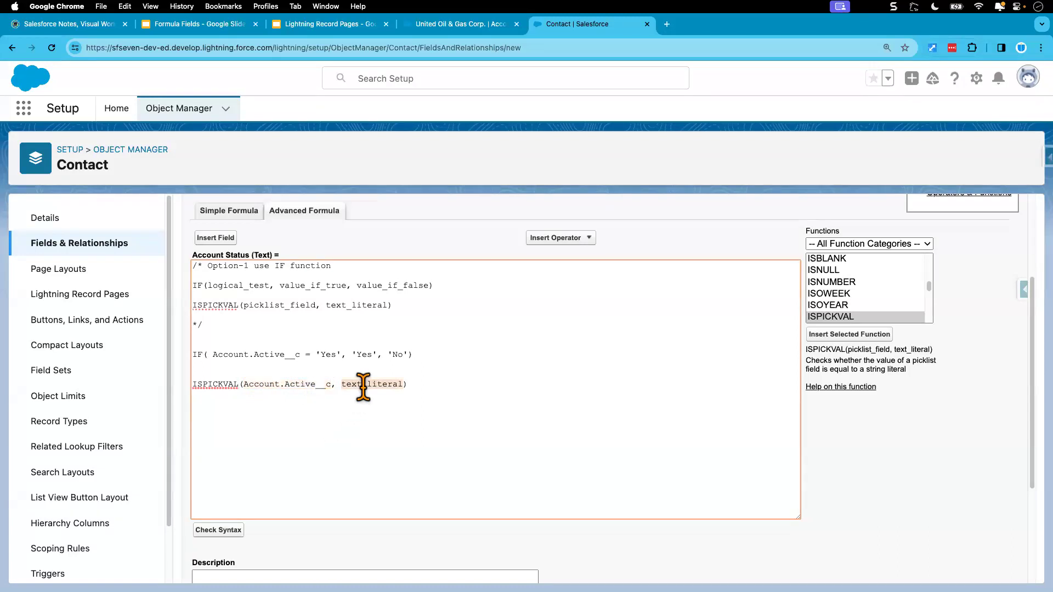
type("''")
type("Yes")
Move the ISPICKVAL expression into the IF formula, replacing the condition Account.Active__c = 'Yes'.
left_click(381, 384)
left_click_drag(385, 384, 193, 383)
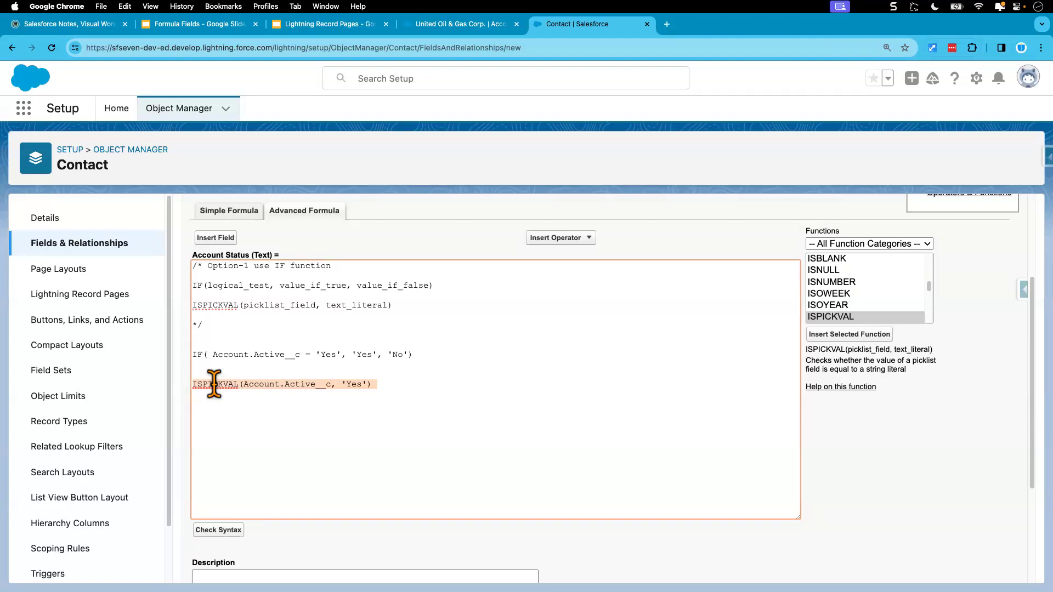
left_click(406, 380)
left_click_drag(377, 389, 192, 388)
key("super+x")
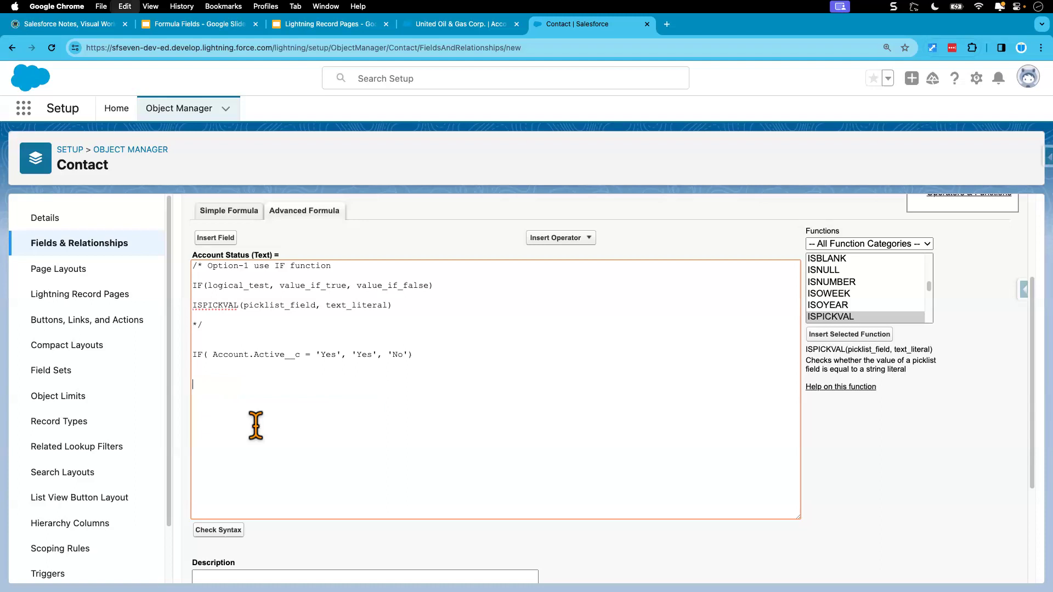
left_click_drag(341, 358, 211, 355)
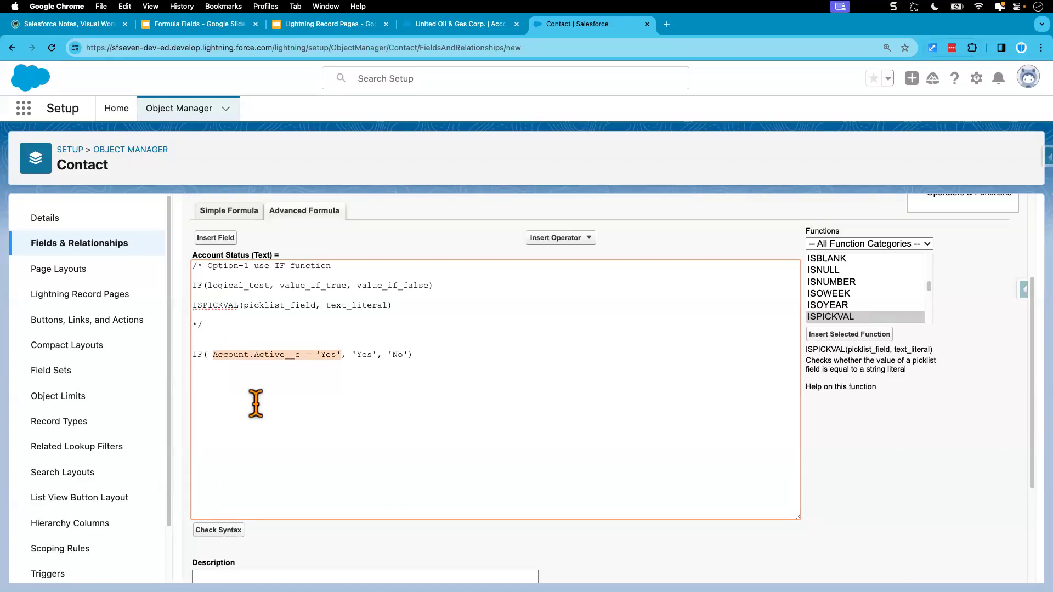
key("super+v")
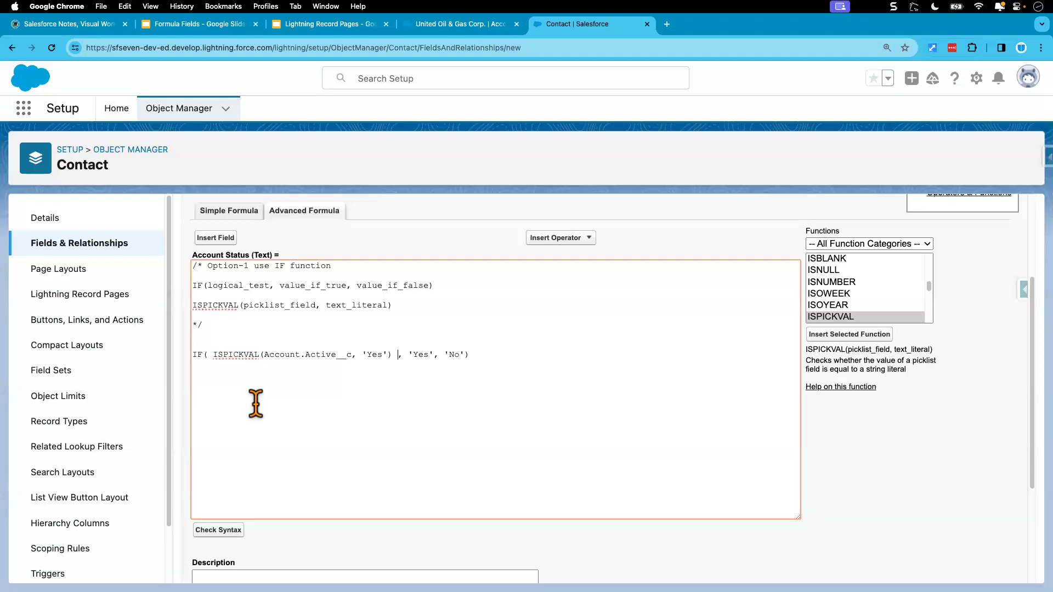
key("BackSpace")
Review the revised IF formula and check its syntax.
left_click_drag(213, 355, 390, 356)
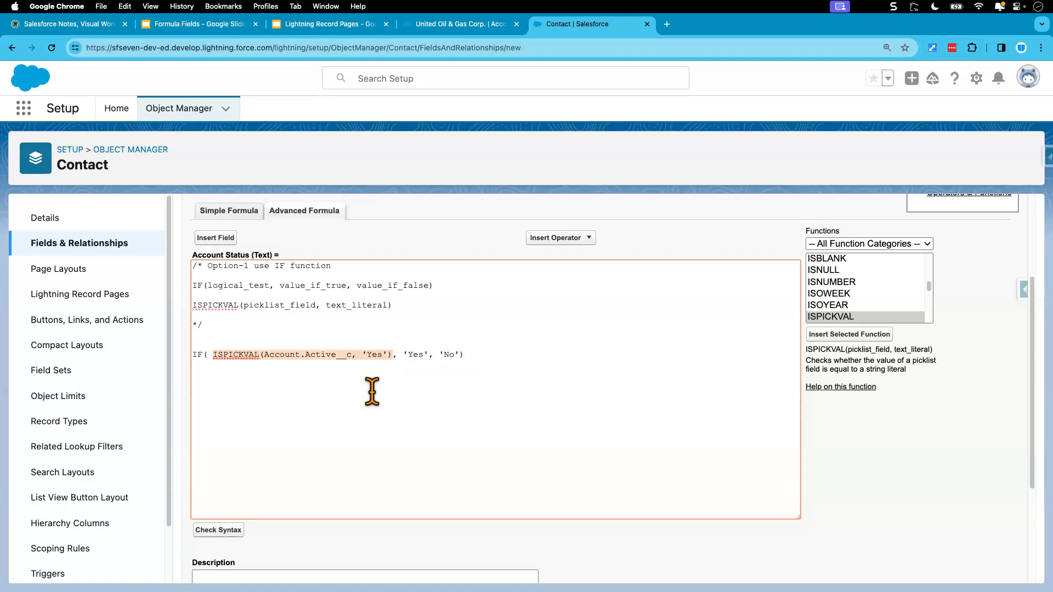
double_click(376, 355)
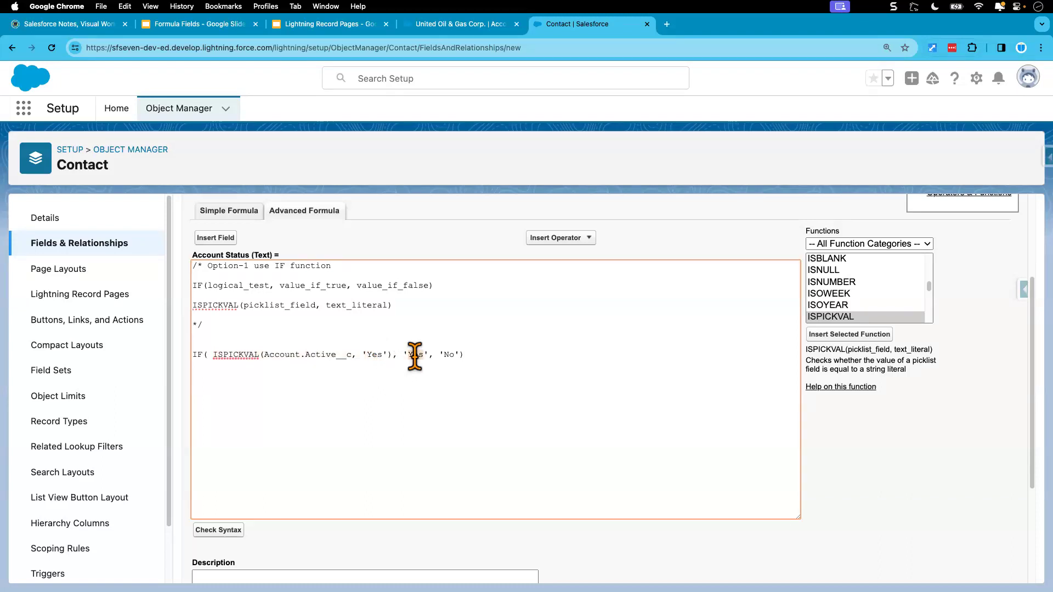
double_click(415, 354)
double_click(448, 355)
scroll(306, 401, "down", 5)
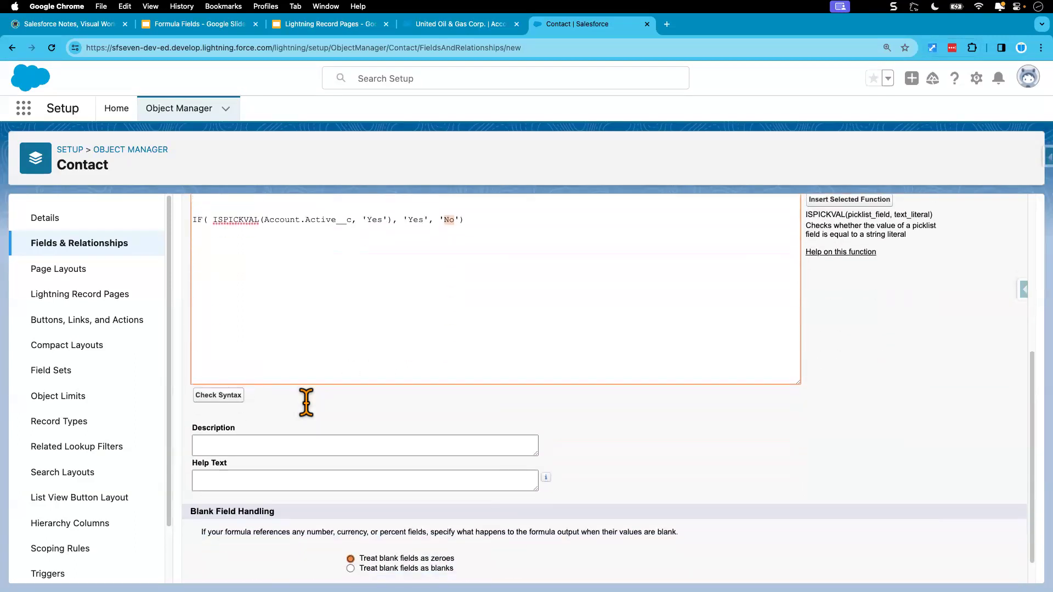
left_click(236, 396)
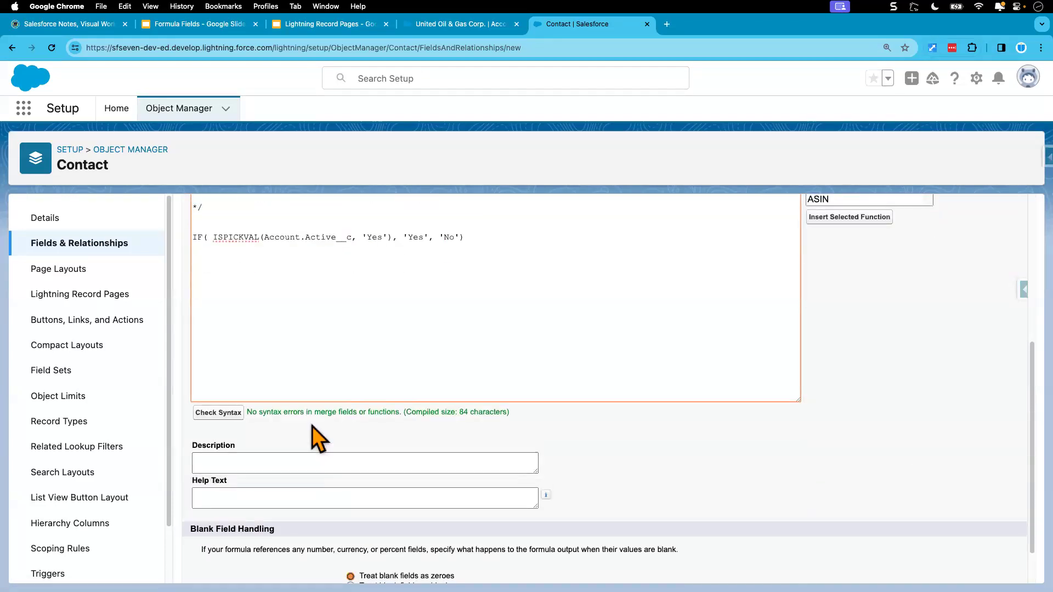
Continue through field-level security and page layout steps and save the Account Status field.
scroll(423, 376, "up", 2)
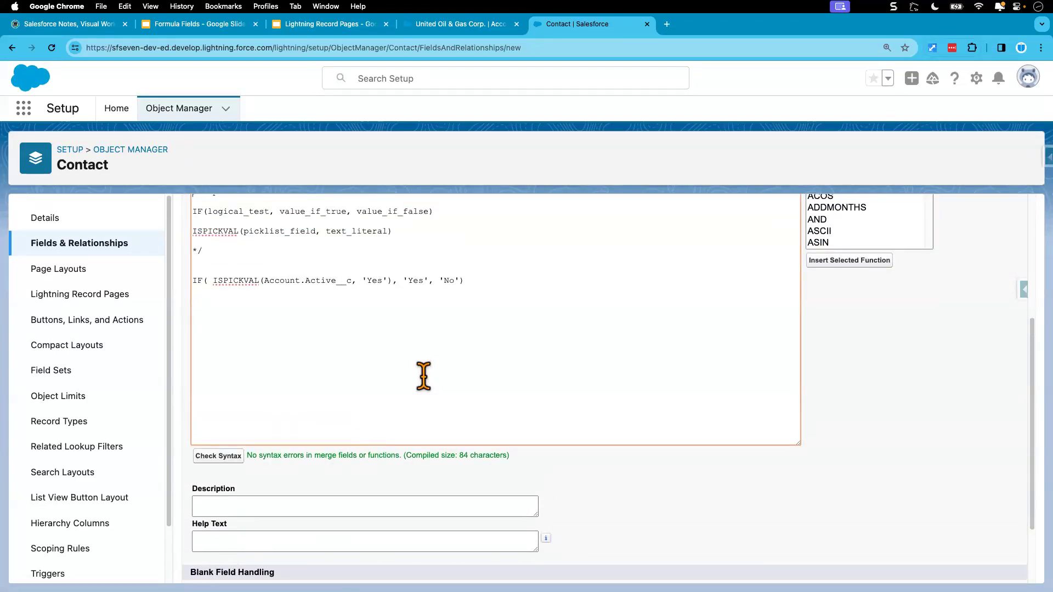
left_click_drag(467, 281, 194, 281)
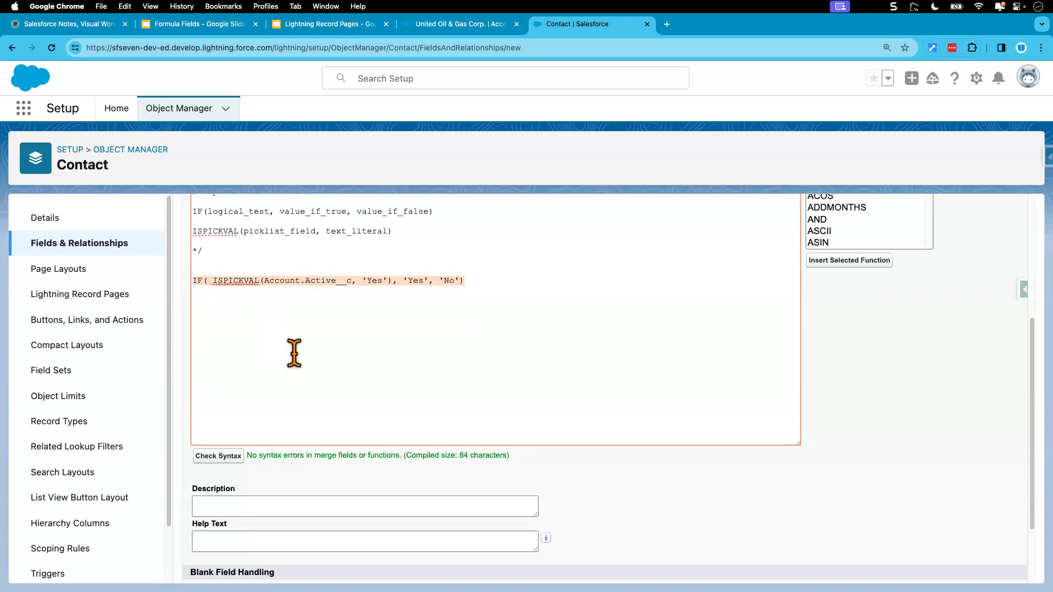
scroll(294, 353, "down", 4)
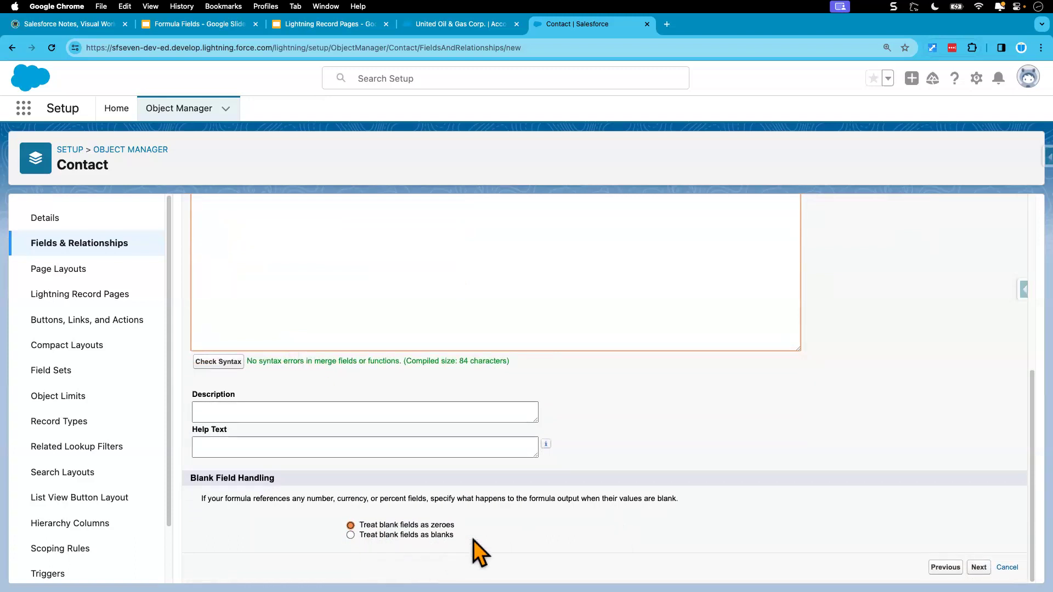
scroll(444, 299, "up", 5)
scroll(444, 299, "down", 2)
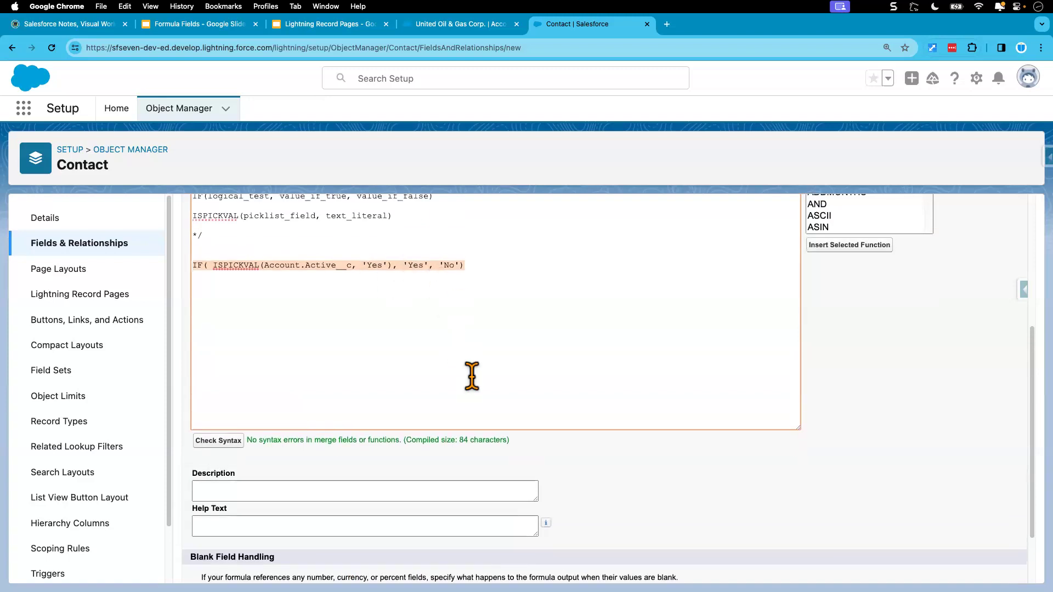
scroll(472, 376, "down", 3)
left_click(978, 568)
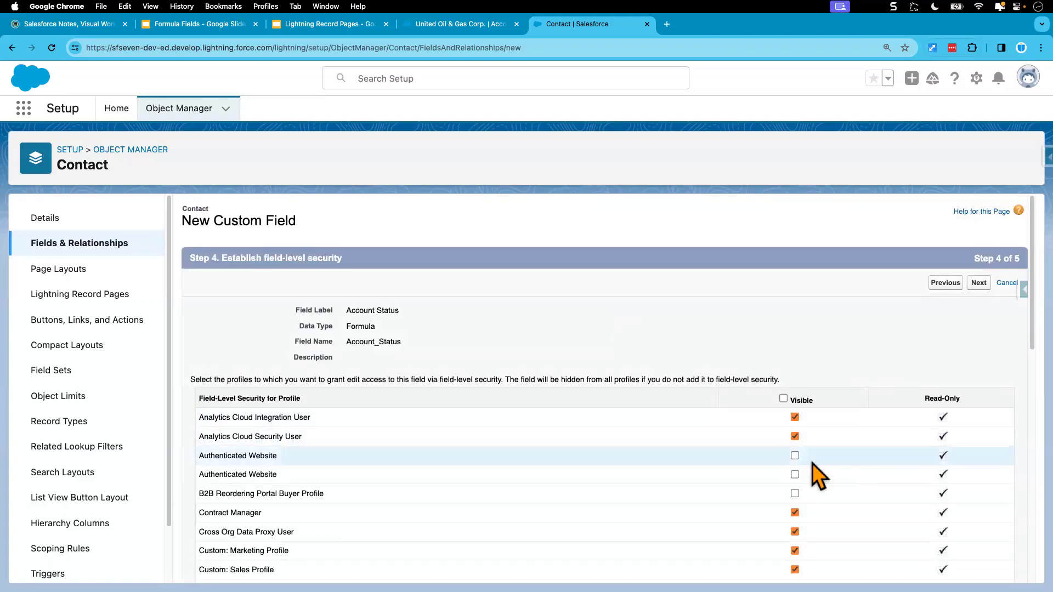
left_click(979, 282)
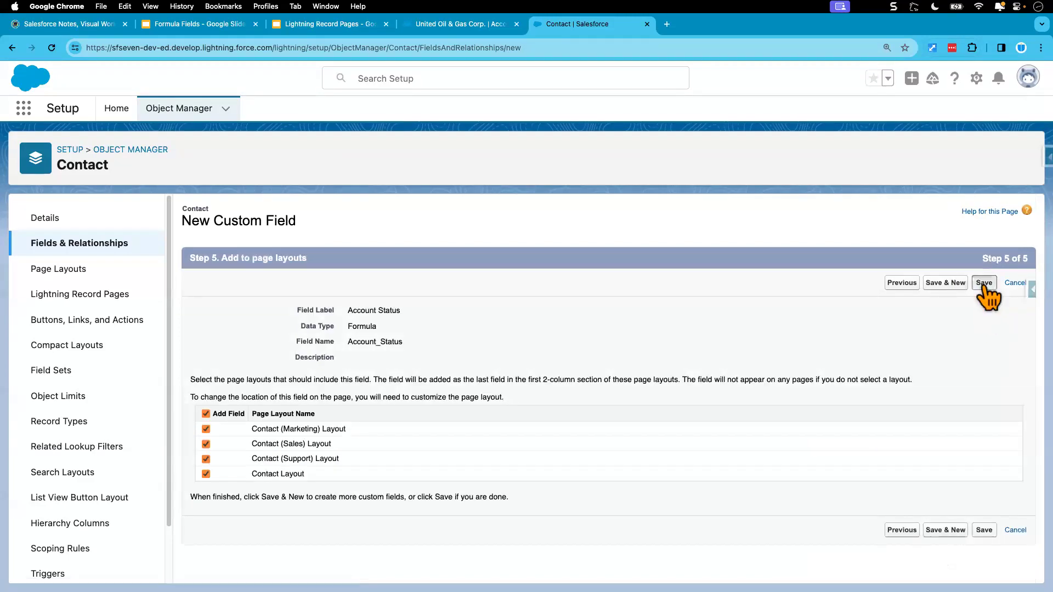
left_click(984, 284)
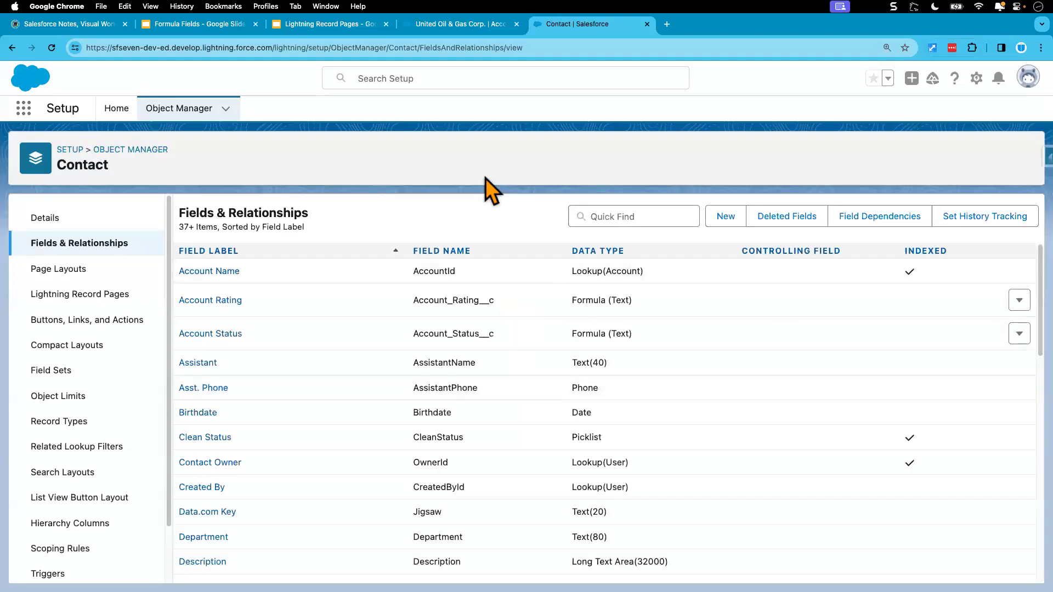
Switch to the United Oil & Gas Corp. account record tab.
left_click(468, 25)
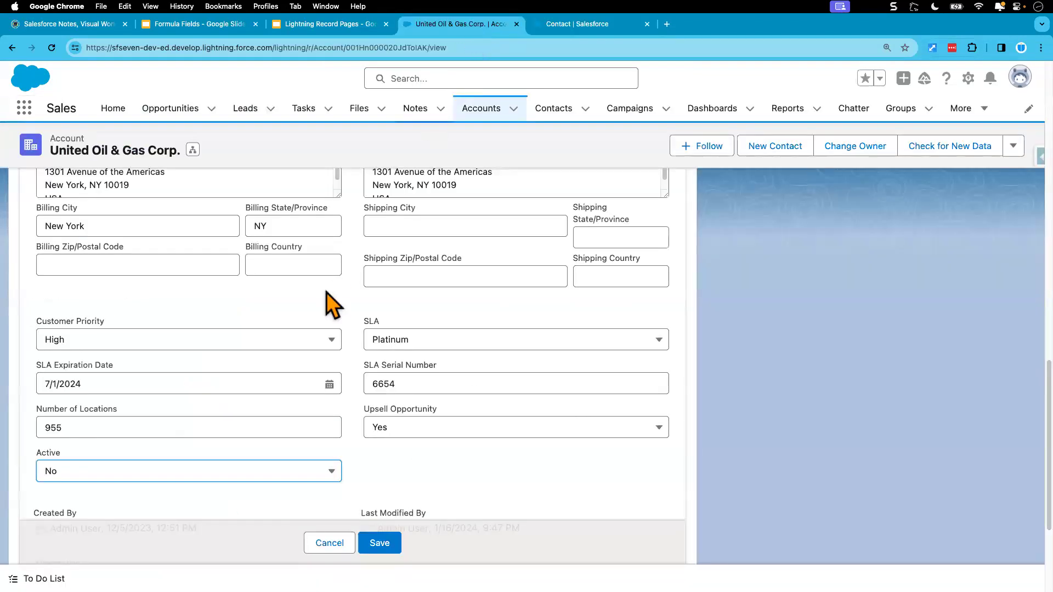
Cancel the account edit, reload the account record and review its Active value in the details.
left_click(318, 544)
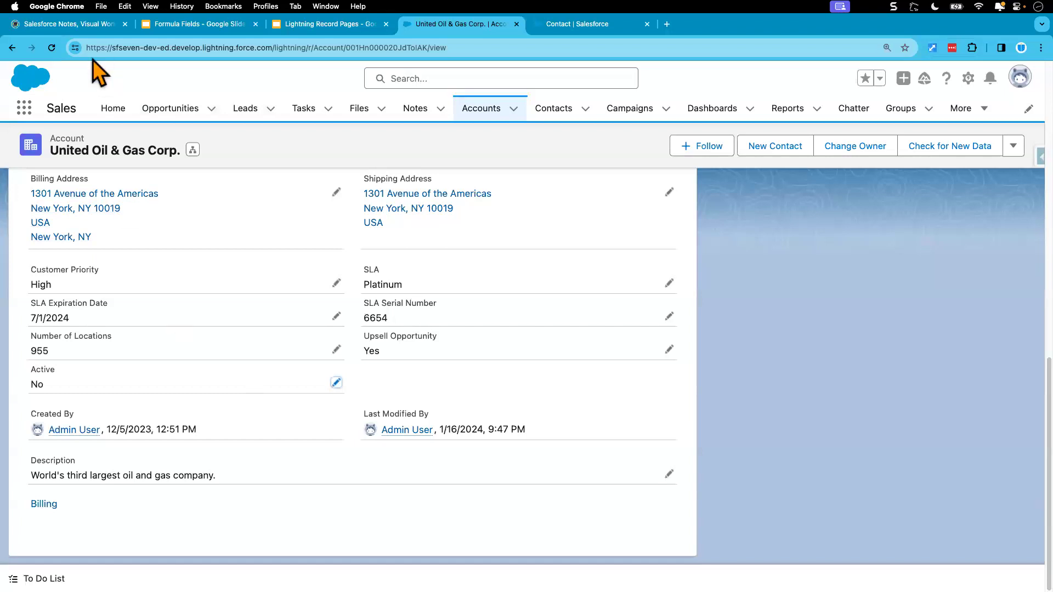
left_click(52, 48)
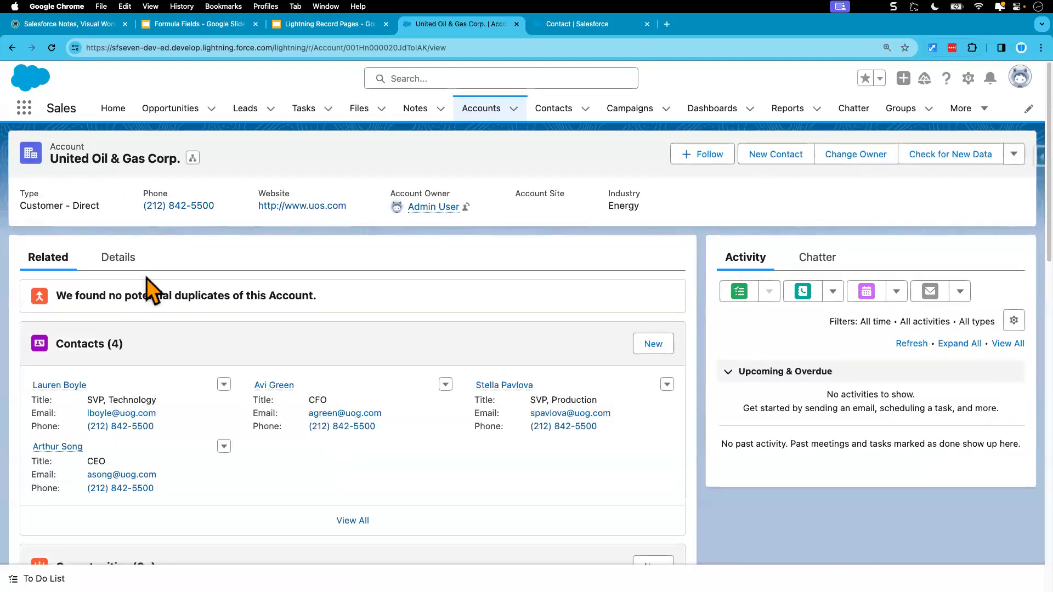
left_click(120, 259)
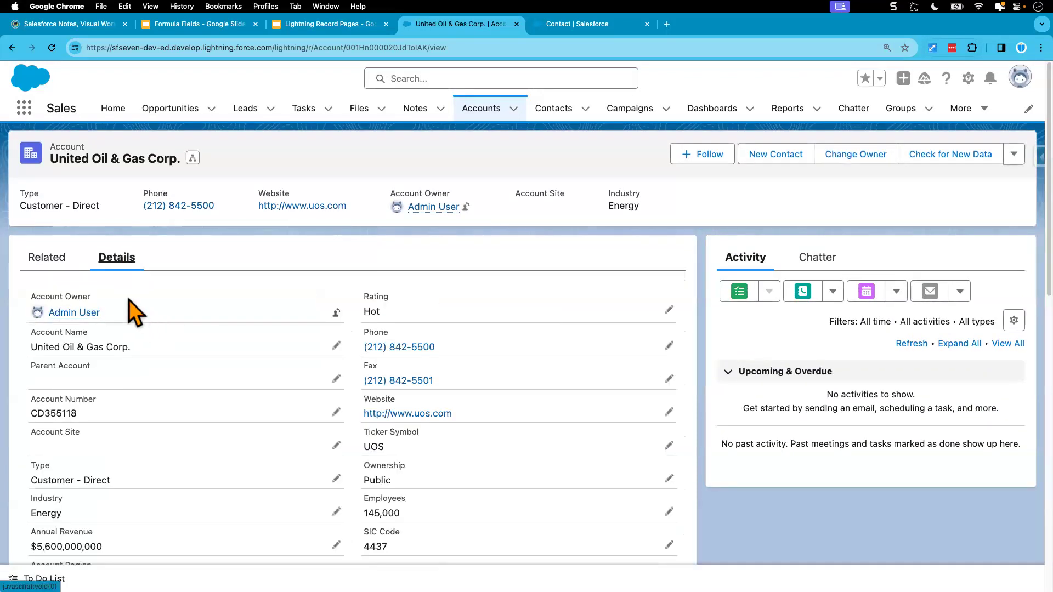
scroll(127, 426, "down", 5)
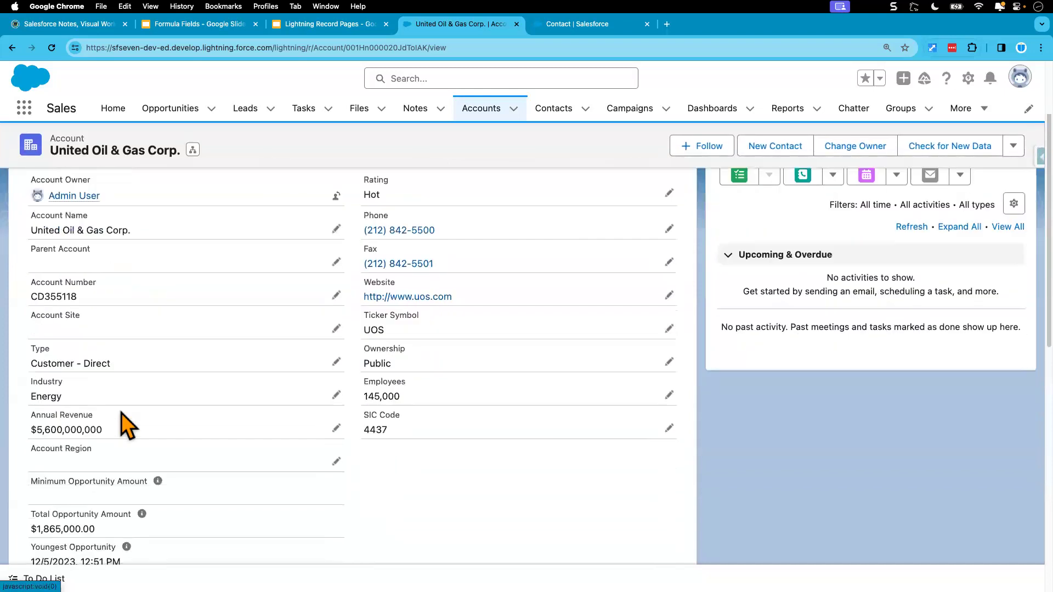
scroll(135, 391, "down", 5)
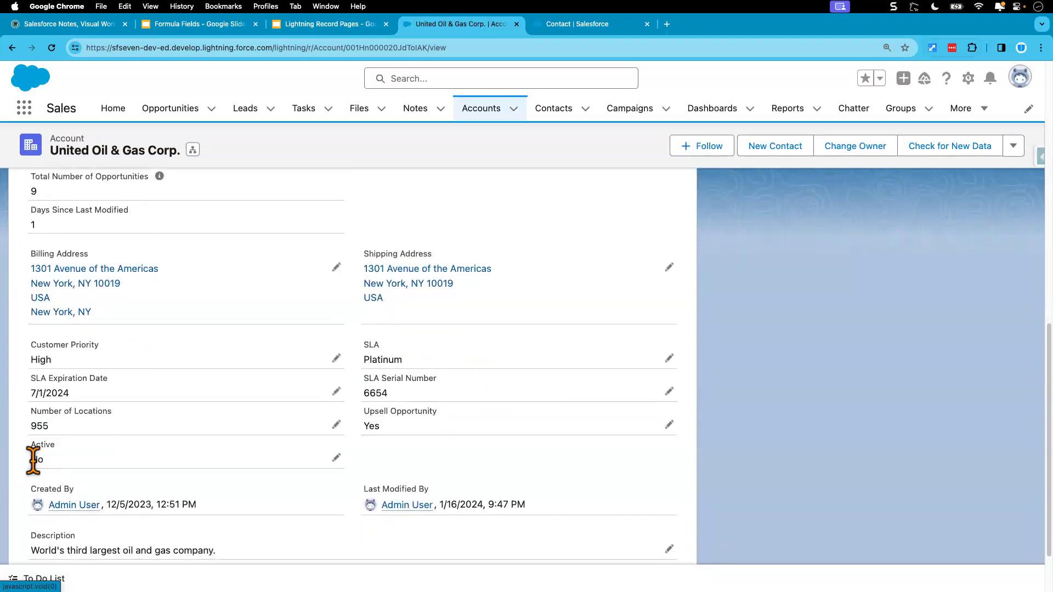
scroll(134, 437, "up", 10)
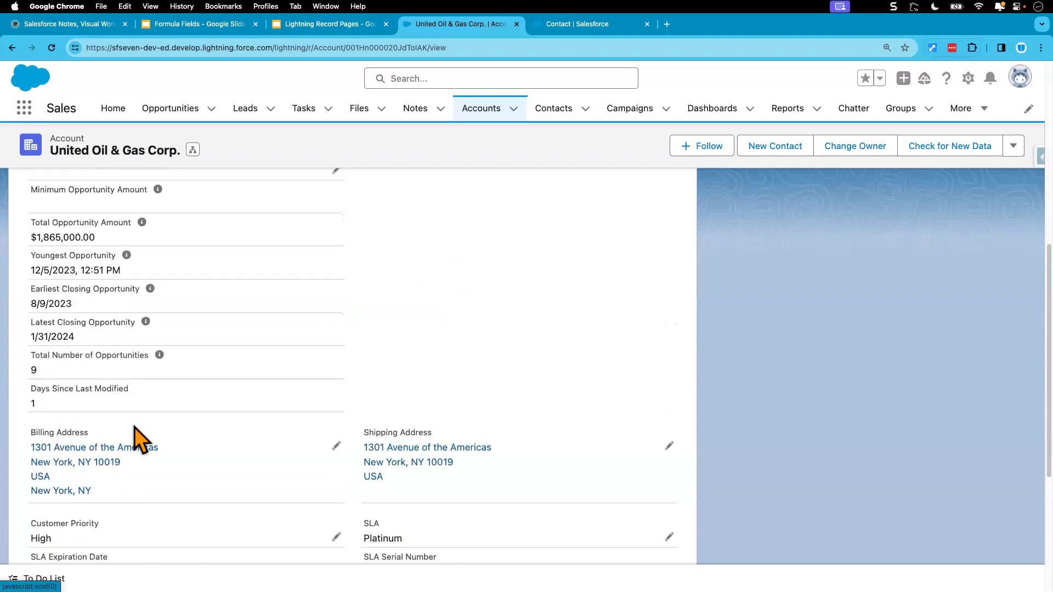
Open the first related contact and check its Account Status value in the details.
left_click(48, 257)
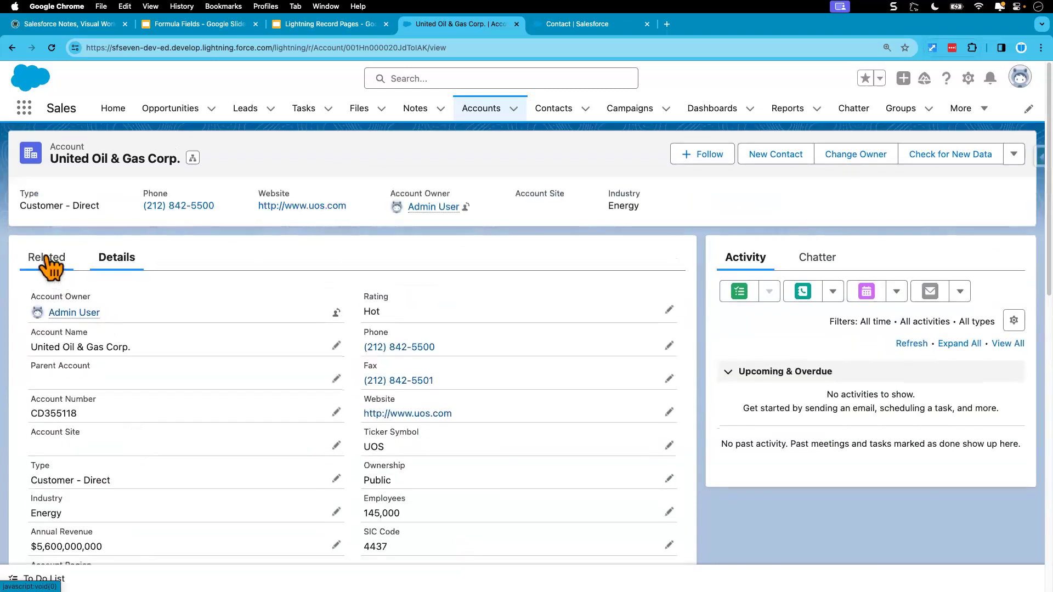
left_click(57, 385)
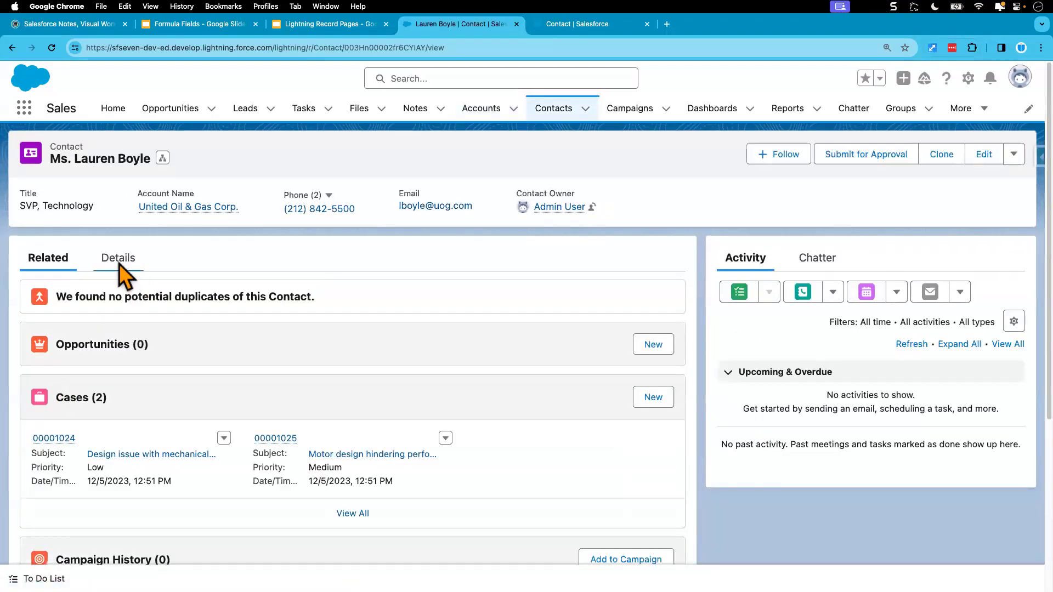
left_click(117, 259)
scroll(168, 433, "down", 8)
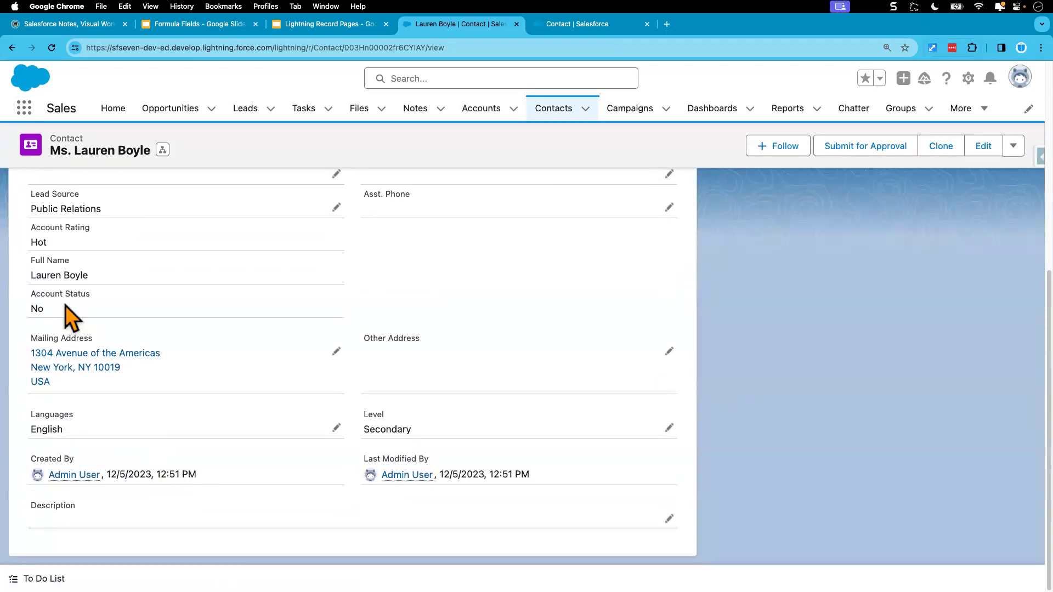
mouse_move(32, 298)
left_mouse_down()
mouse_move(87, 298)
mouse_move(43, 309)
left_mouse_up()
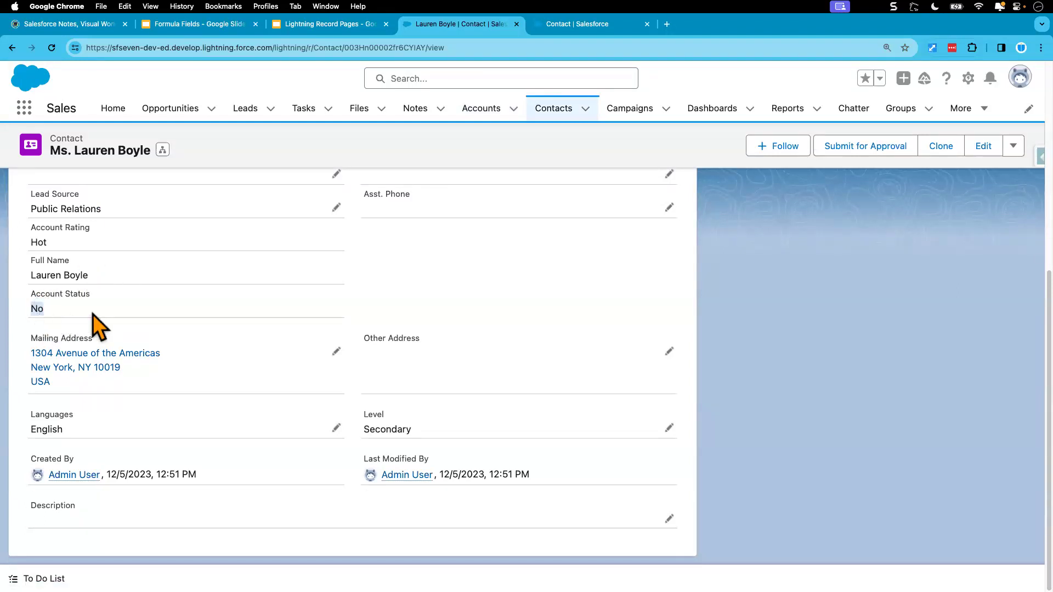
scroll(93, 314, "up", 2)
scroll(93, 315, "up", 5)
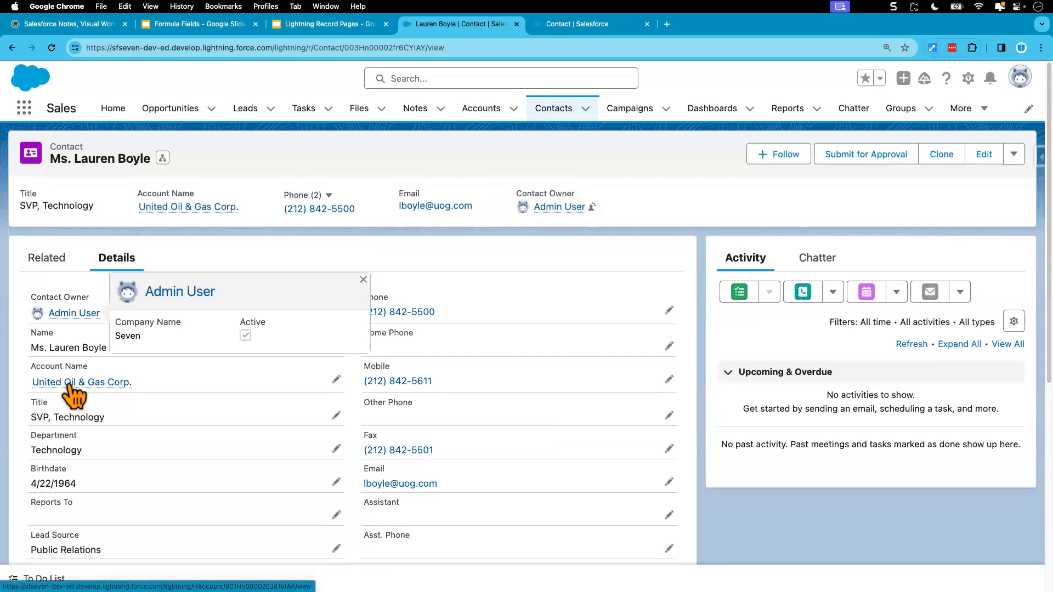
Return to the United Oil & Gas Corp. account, set its Active picklist to Yes and save.
left_click(70, 383)
left_click(119, 262)
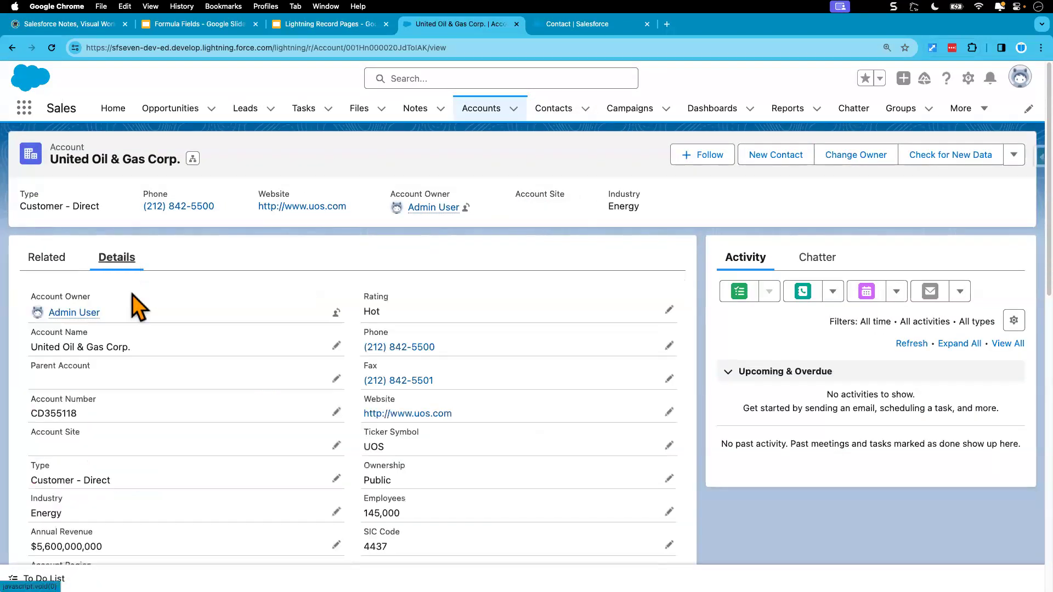
scroll(162, 504, "down", 10)
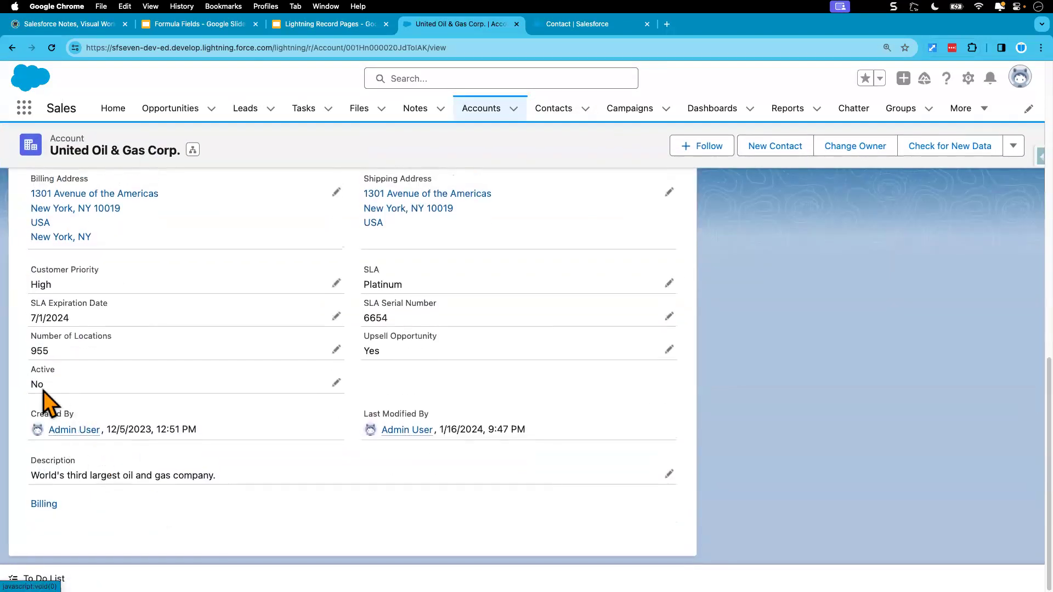
left_click(336, 382)
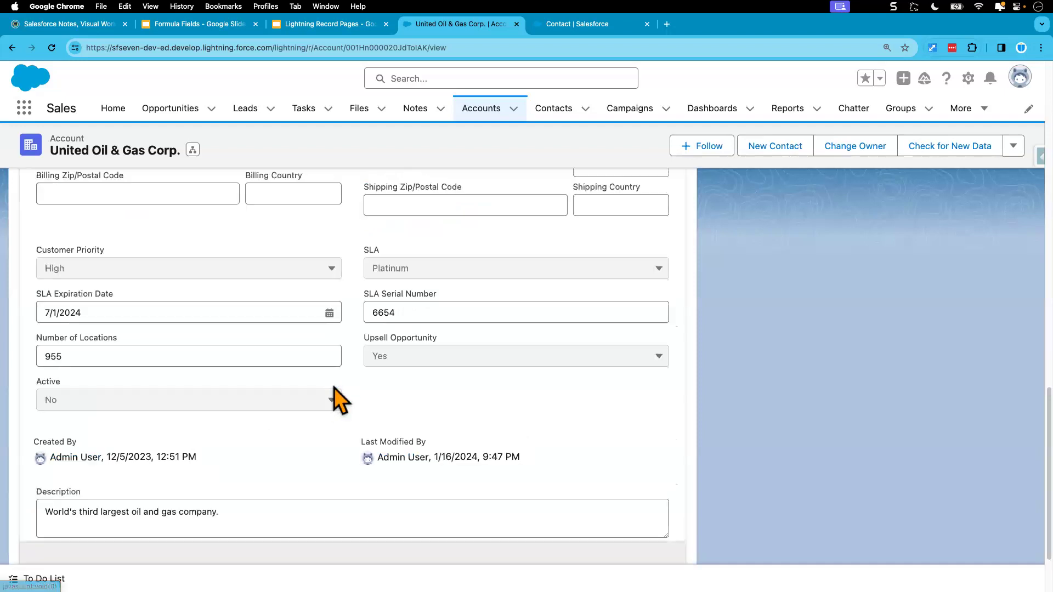
left_click(154, 401)
left_click(101, 476)
left_click(378, 543)
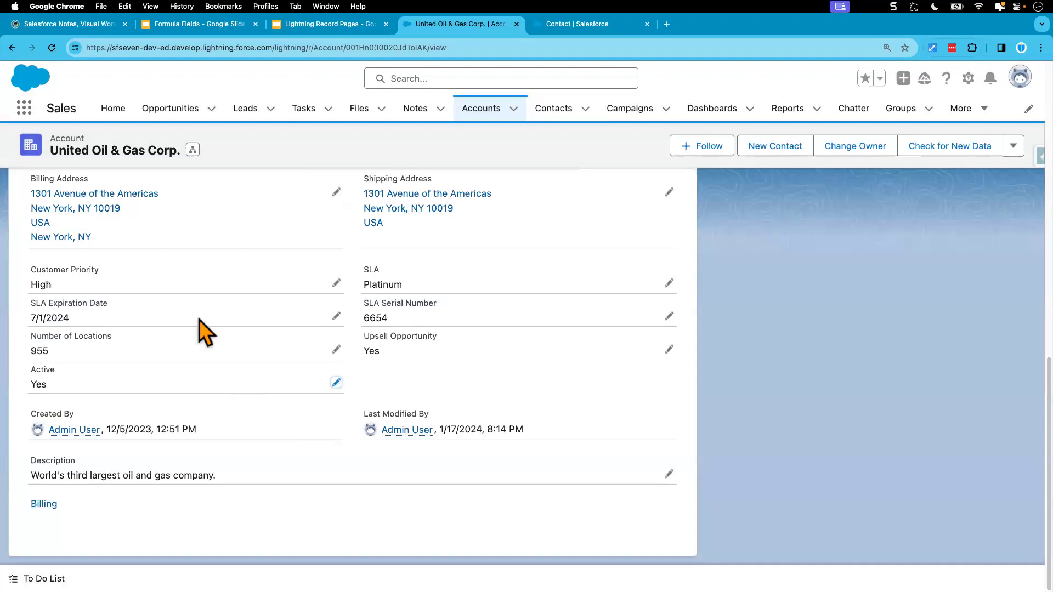
Open another related contact of the account and check its Account Status value.
scroll(199, 321, "up", 15)
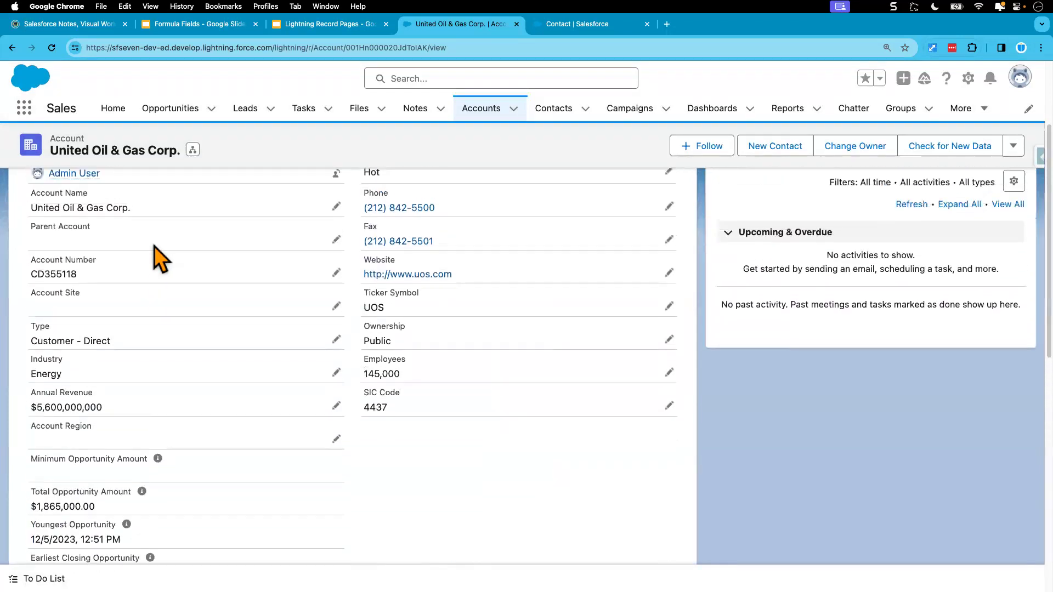
scroll(154, 246, "up", 5)
left_click(48, 259)
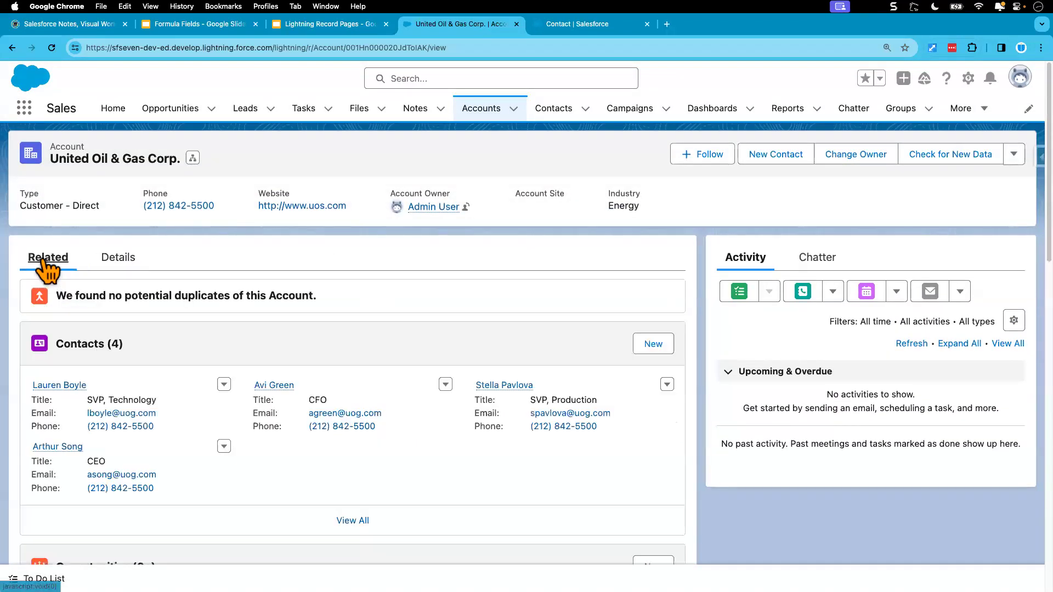
left_click(275, 385)
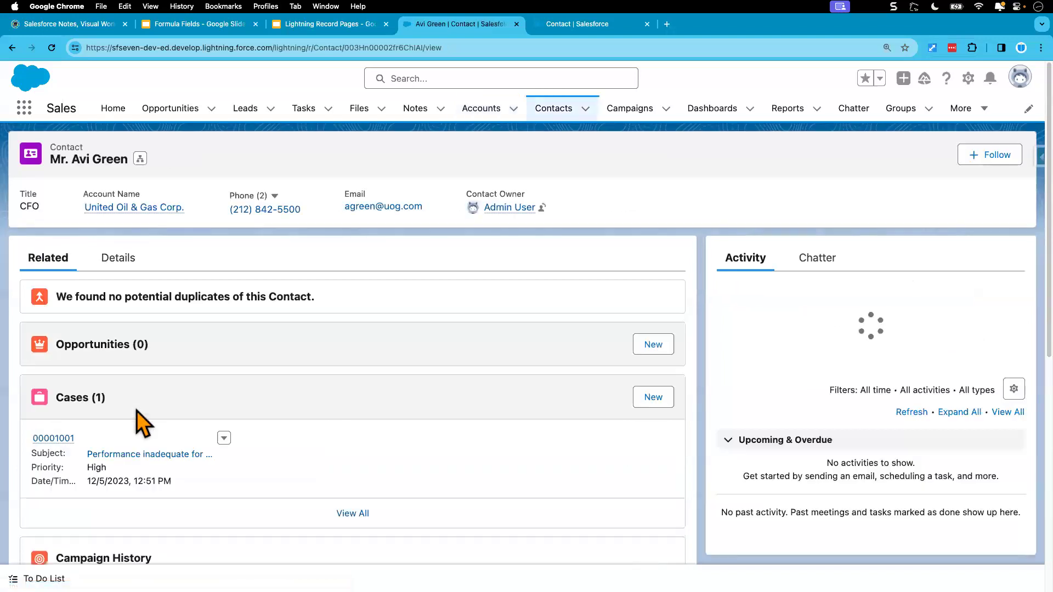
left_click(119, 258)
scroll(132, 443, "down", 6)
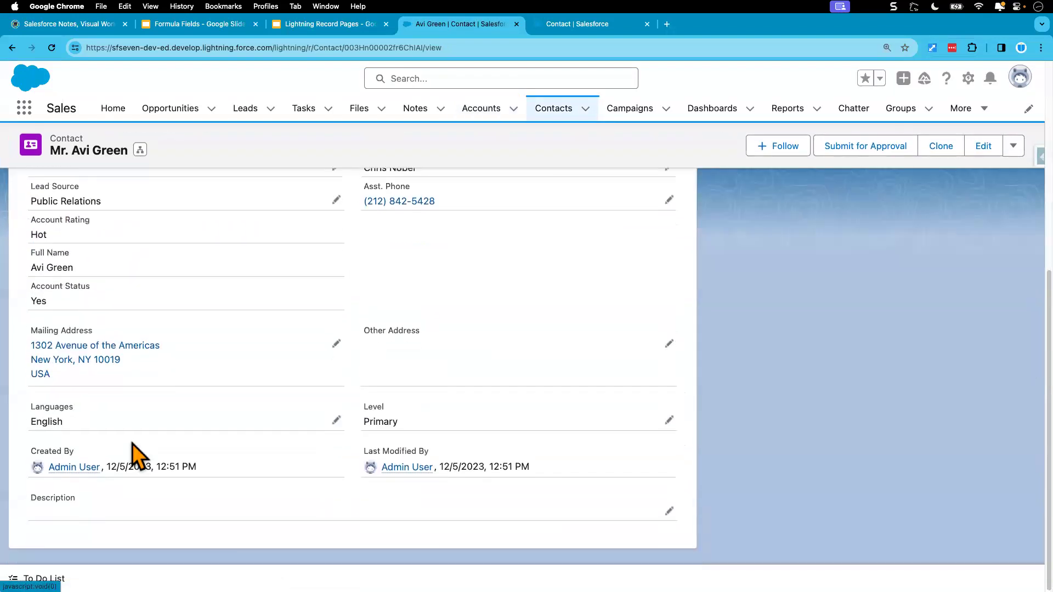
left_click_drag(47, 312, 34, 310)
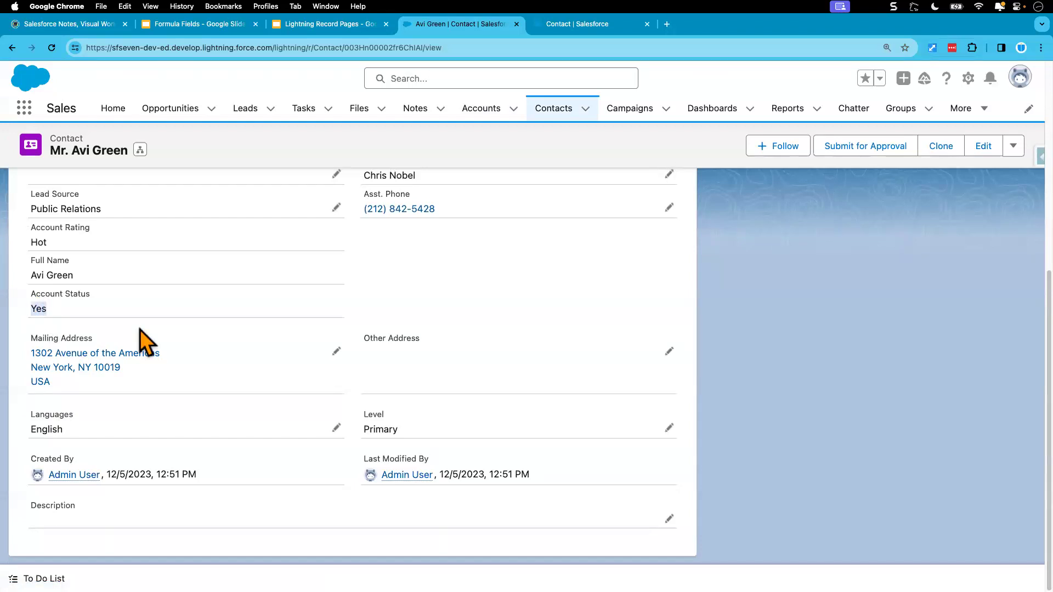
Switch to the Contact Object Manager tab showing Fields & Relationships.
left_click(564, 31)
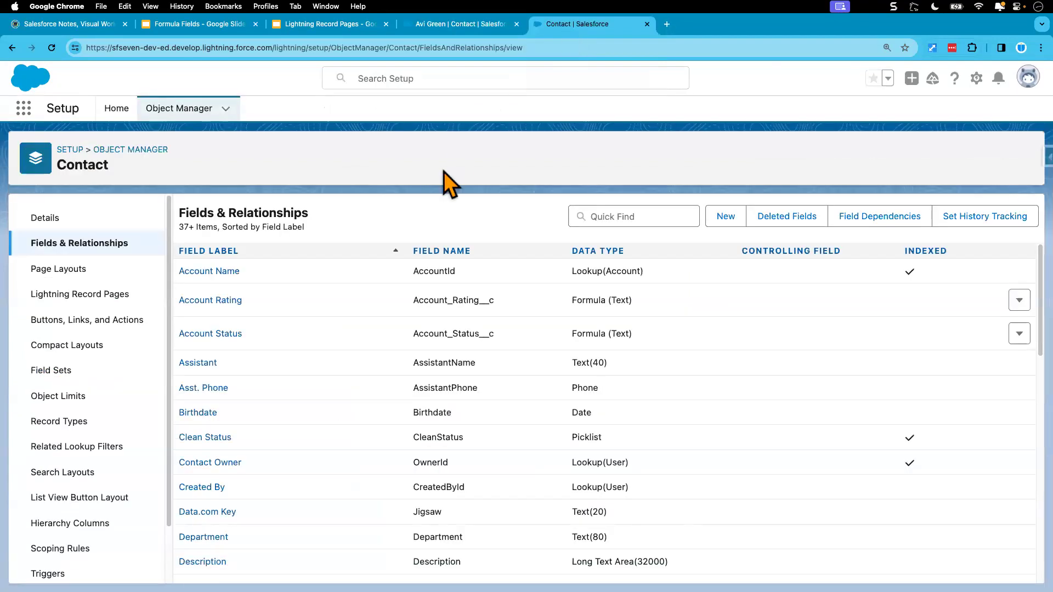